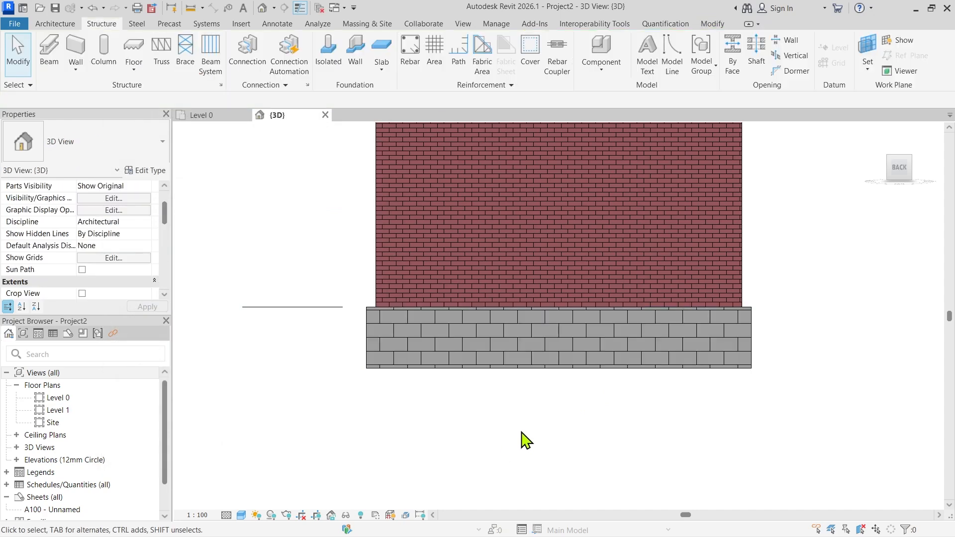
{"action": "scroll", "coordinate": [543, 431], "scroll_direction": "down", "scroll_amount": 2}
{"action": "middle_click_drag", "start_coordinate": [544, 431], "coordinate": [540, 454], "text": "shift"}
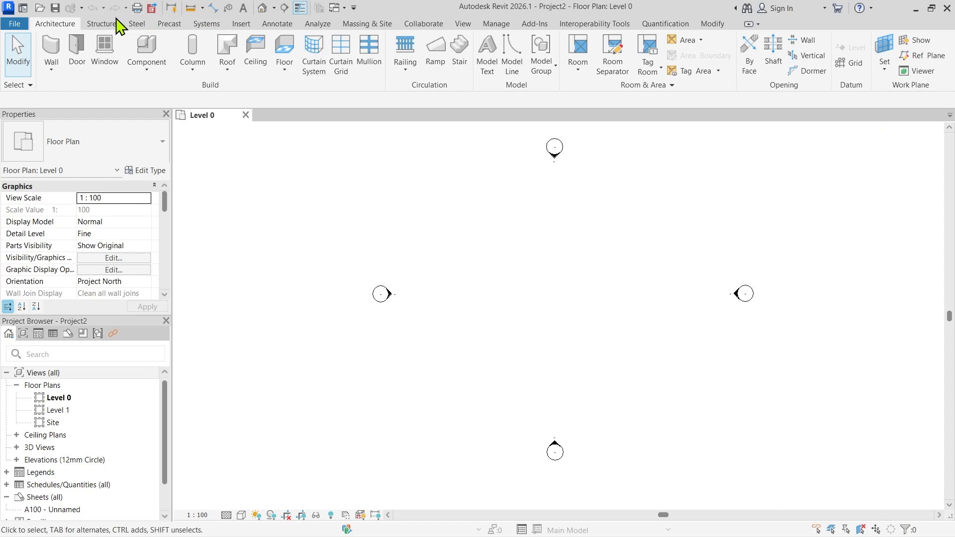
Start the structural Wall Foundation tool and examine its available types and instance properties
{"action": "left_click", "coordinate": [105, 25]}
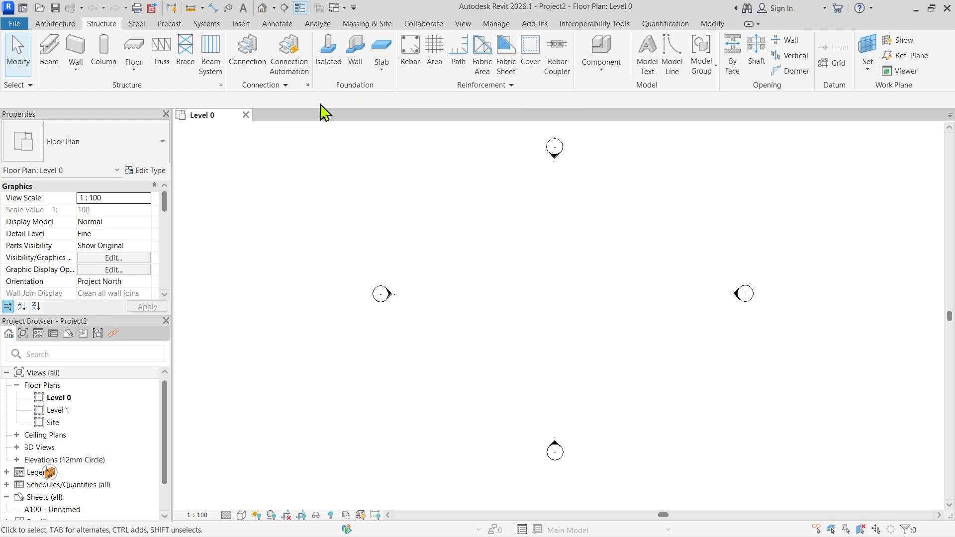
{"action": "left_click", "coordinate": [356, 52]}
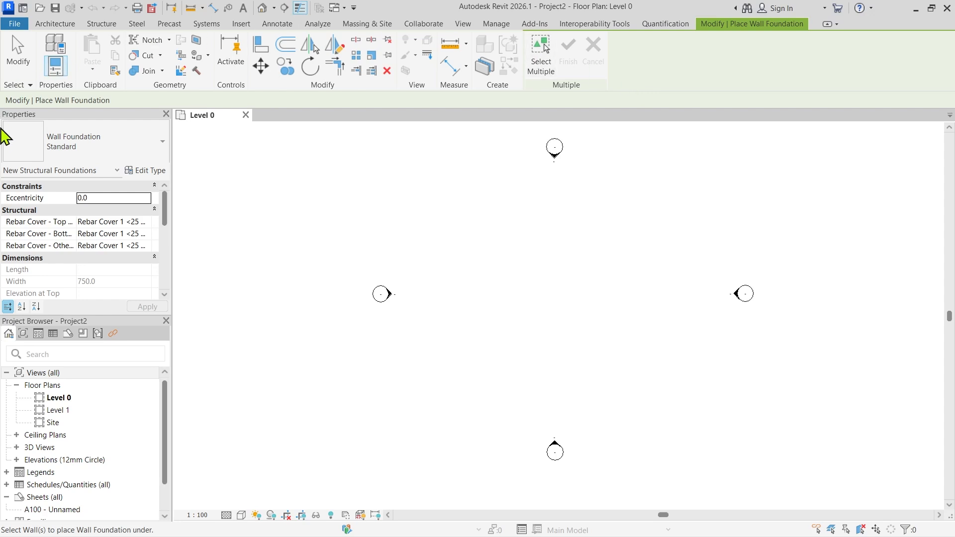
{"action": "left_click", "coordinate": [101, 148]}
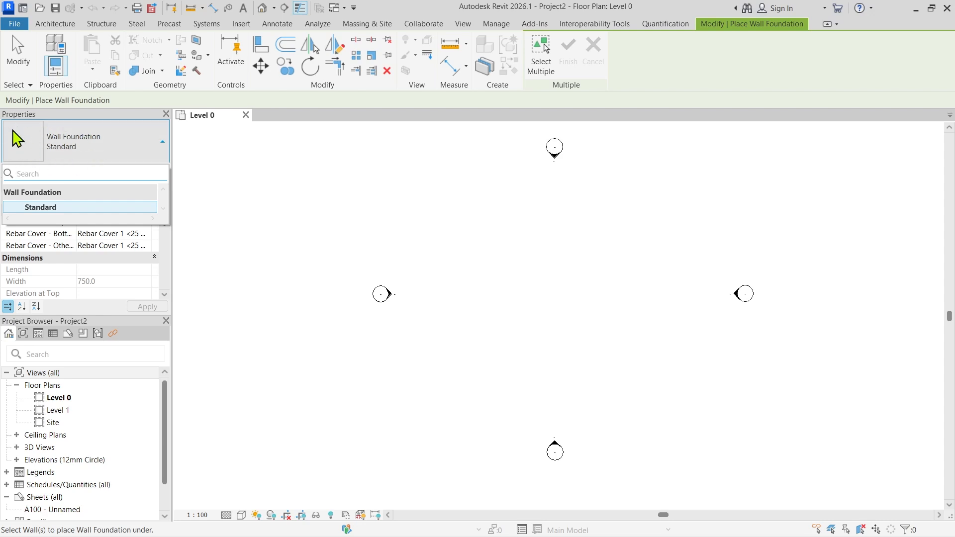
{"action": "left_click", "coordinate": [80, 145]}
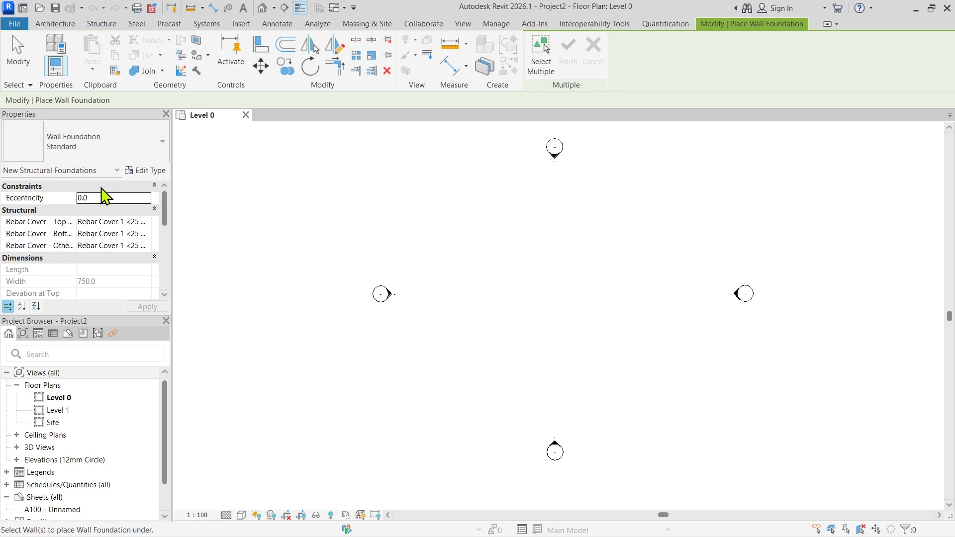
{"action": "scroll", "coordinate": [102, 204], "scroll_direction": "down", "scroll_amount": 2}
{"action": "scroll", "coordinate": [103, 234], "scroll_direction": "down", "scroll_amount": 3}
{"action": "scroll", "coordinate": [102, 293], "scroll_direction": "down", "scroll_amount": 1}
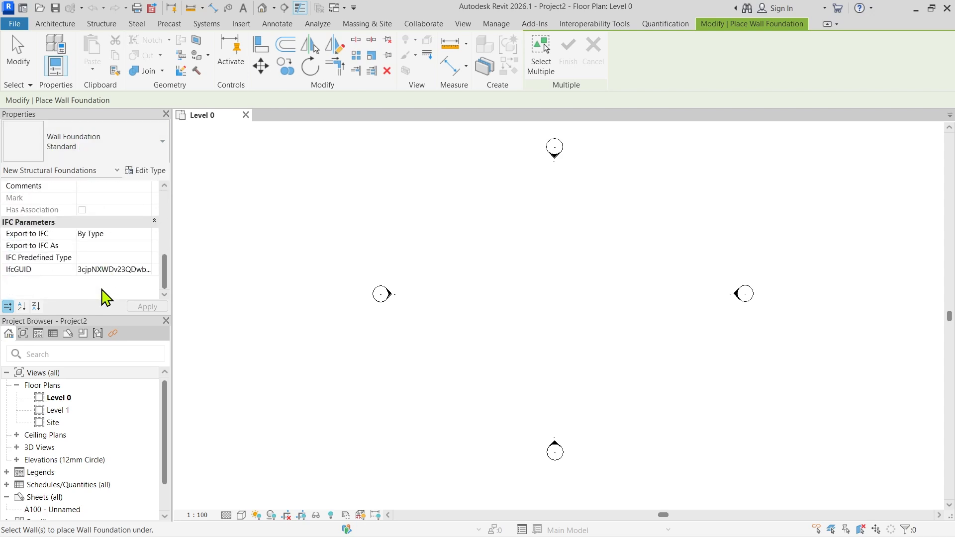
{"action": "scroll", "coordinate": [106, 297], "scroll_direction": "up", "scroll_amount": 2}
{"action": "scroll", "coordinate": [103, 213], "scroll_direction": "up", "scroll_amount": 2}
{"action": "scroll", "coordinate": [103, 214], "scroll_direction": "down", "scroll_amount": 5}
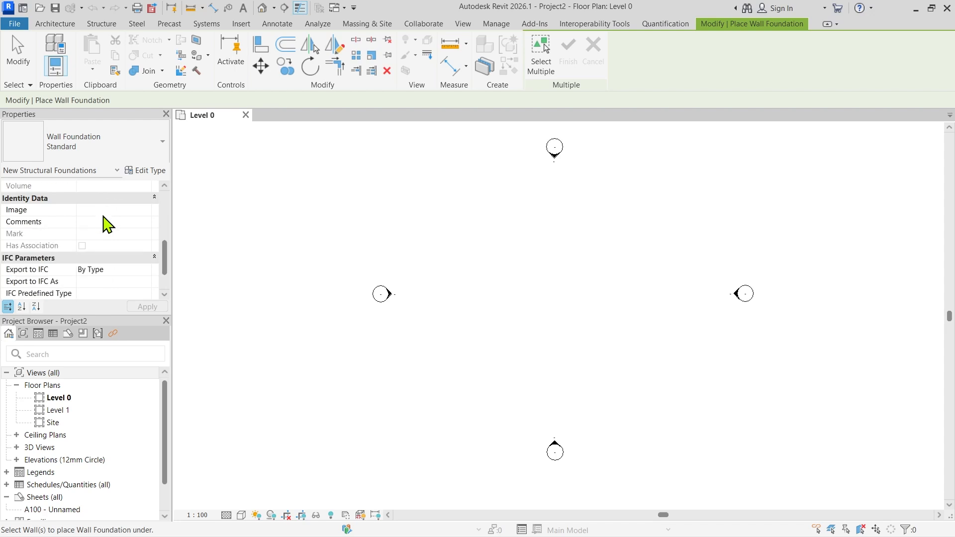
{"action": "scroll", "coordinate": [107, 279], "scroll_direction": "up", "scroll_amount": 4}
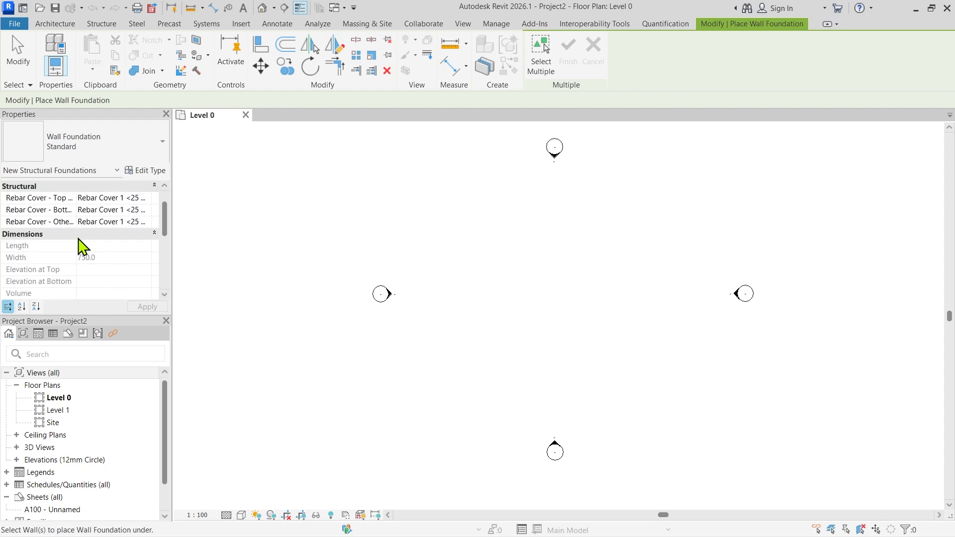
{"action": "scroll", "coordinate": [79, 244], "scroll_direction": "down", "scroll_amount": 1}
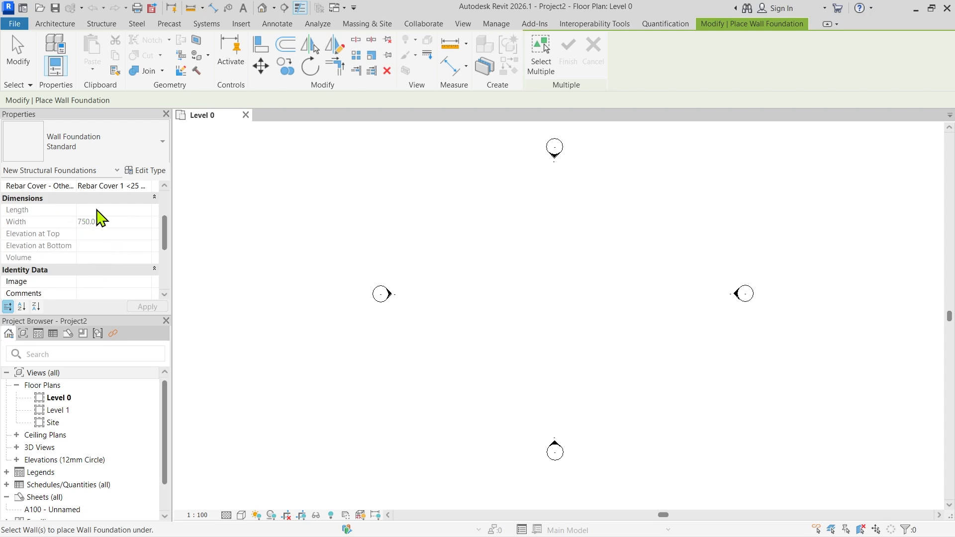
Examine the type properties of the Standard wall foundation, including its material, structural usage and dimensions, and leave the tool
{"action": "left_click", "coordinate": [149, 172]}
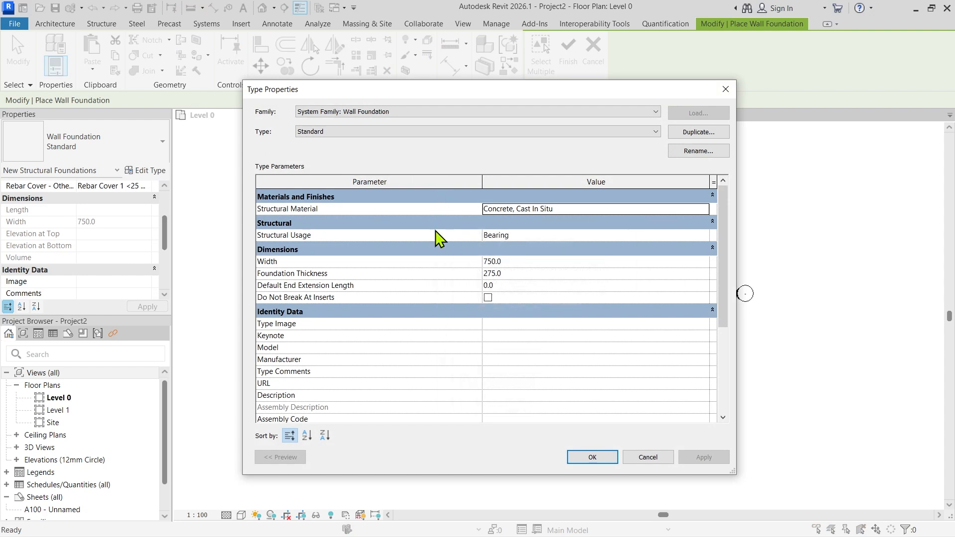
{"action": "scroll", "coordinate": [442, 235], "scroll_direction": "down", "scroll_amount": 3}
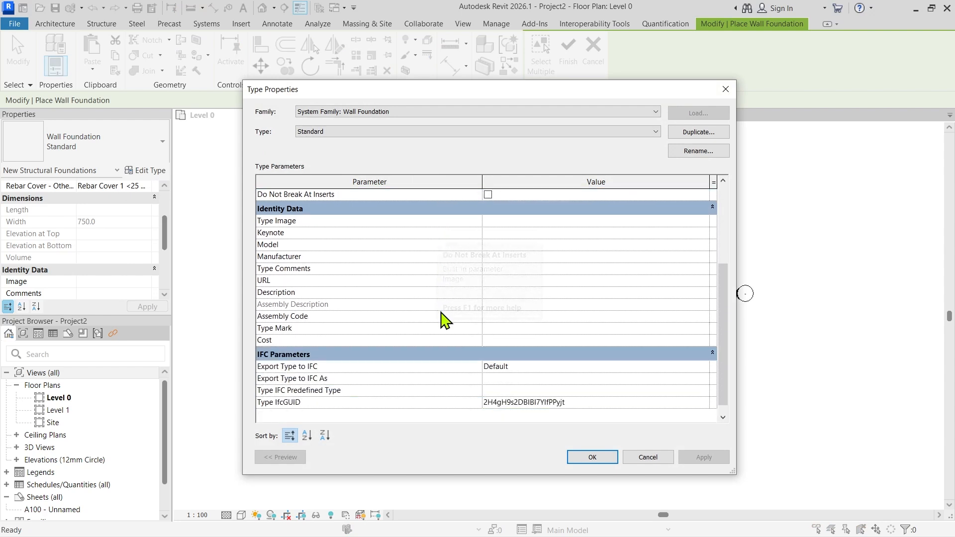
{"action": "scroll", "coordinate": [444, 320], "scroll_direction": "up", "scroll_amount": 3}
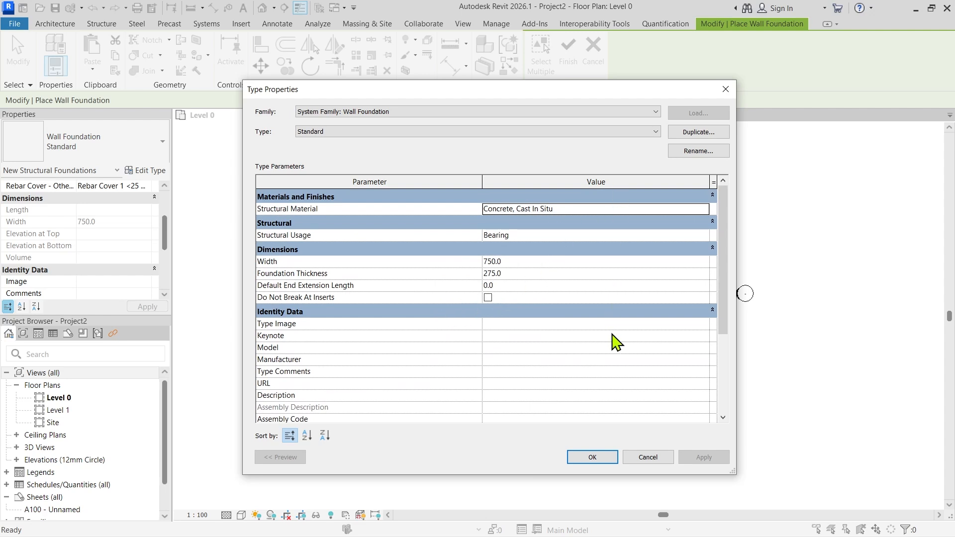
{"action": "left_click", "coordinate": [670, 457]}
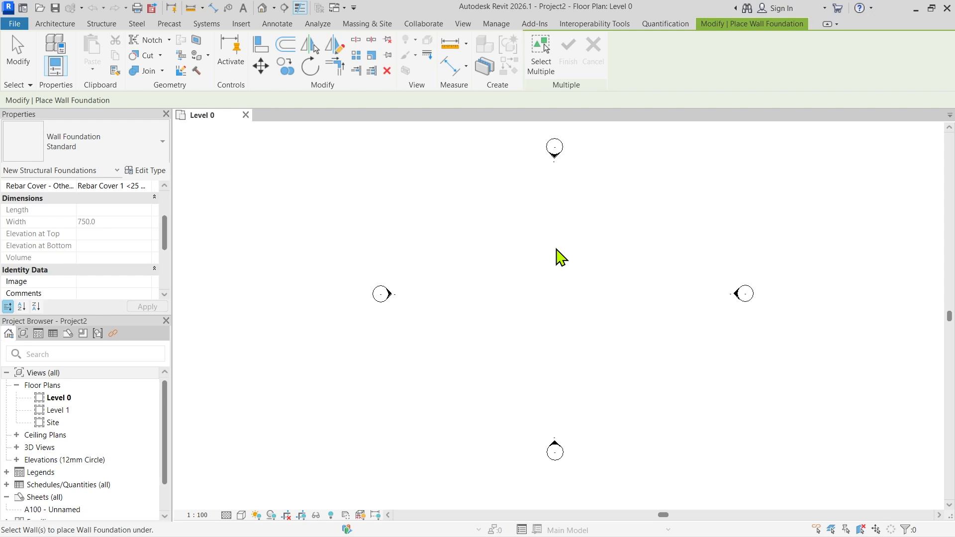
{"action": "key", "text": "Escape"}
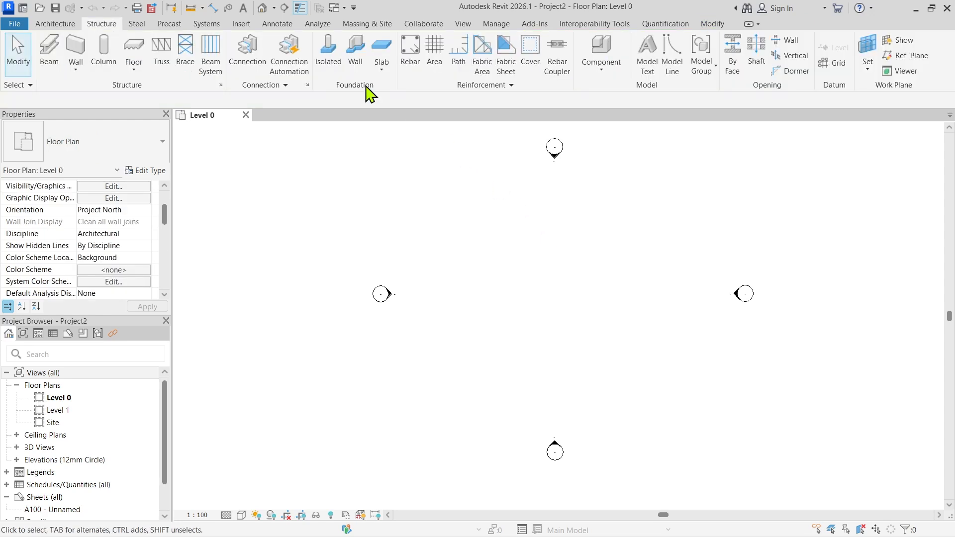
Set up an architectural wall of type Wall-Ext_102Bwk-75Ins-100LBlk-12P with its height reaching up to Level 1
{"action": "left_click", "coordinate": [68, 23]}
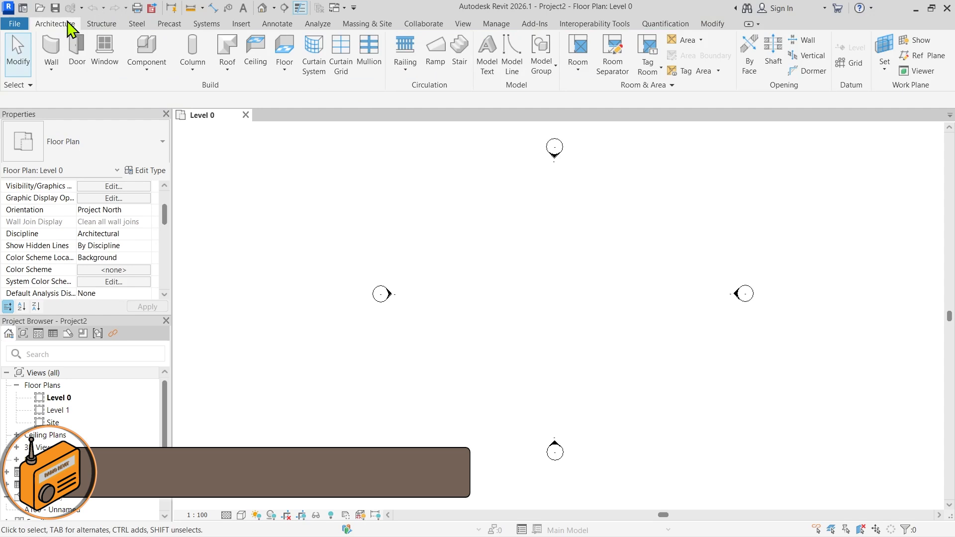
{"action": "left_click", "coordinate": [54, 52]}
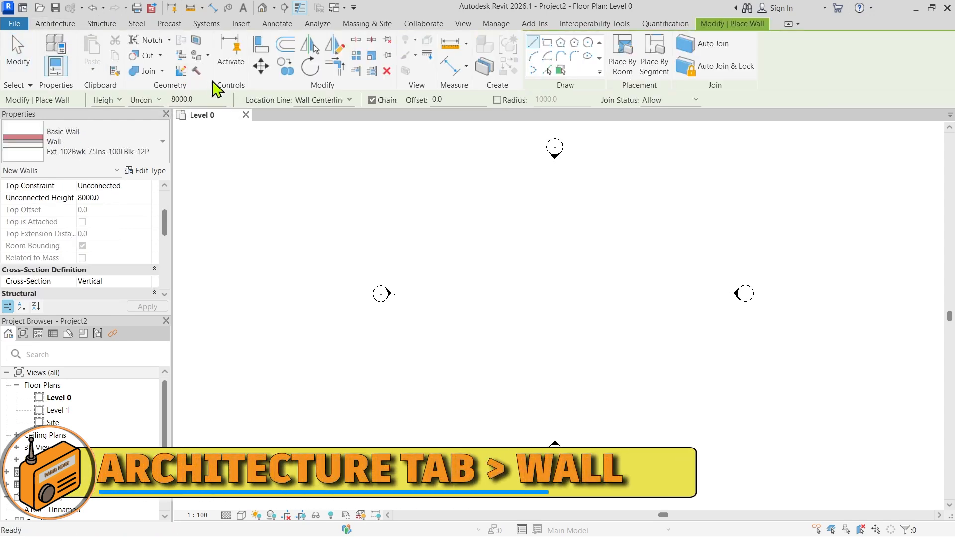
{"action": "left_click", "coordinate": [159, 100]}
{"action": "left_click", "coordinate": [160, 122]}
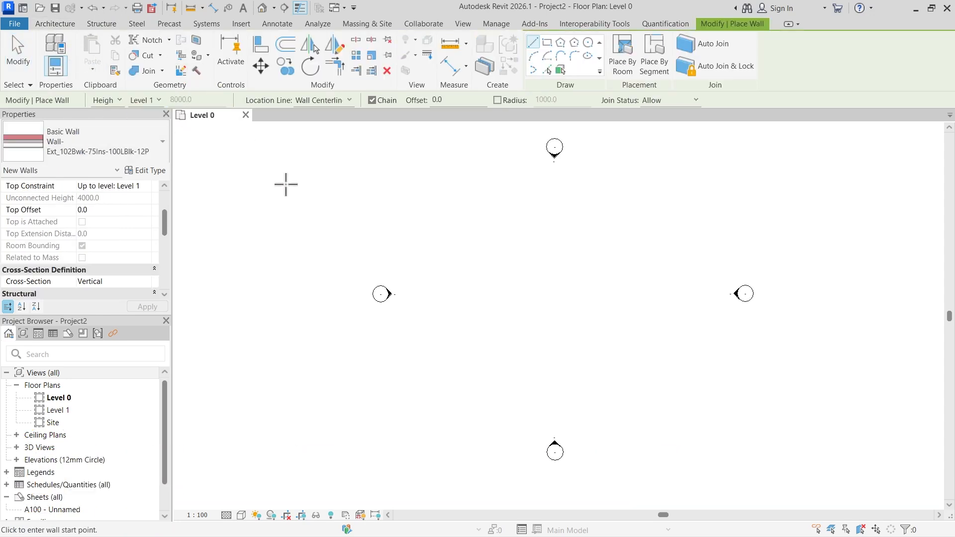
{"action": "left_click", "coordinate": [150, 152]}
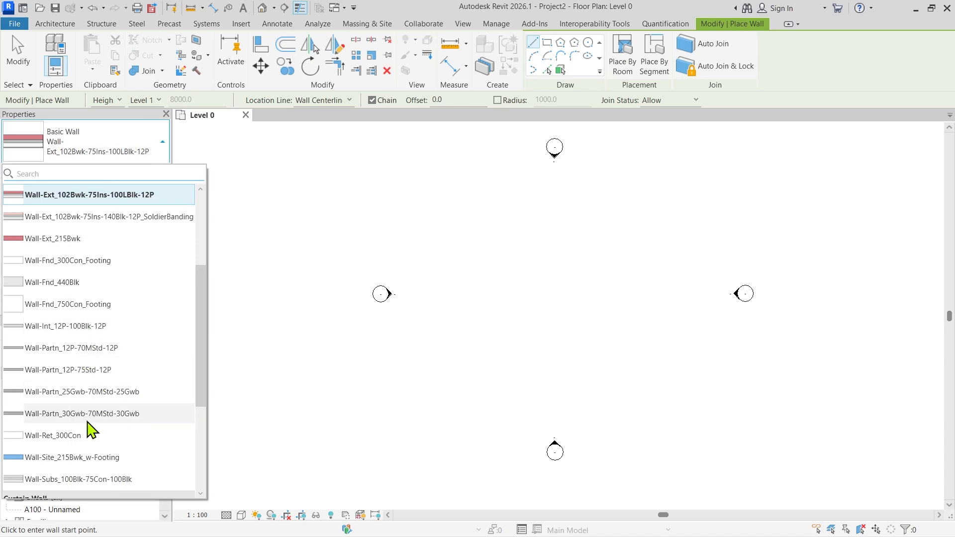
{"action": "scroll", "coordinate": [89, 426], "scroll_direction": "up", "scroll_amount": 2}
{"action": "left_click", "coordinate": [94, 283]}
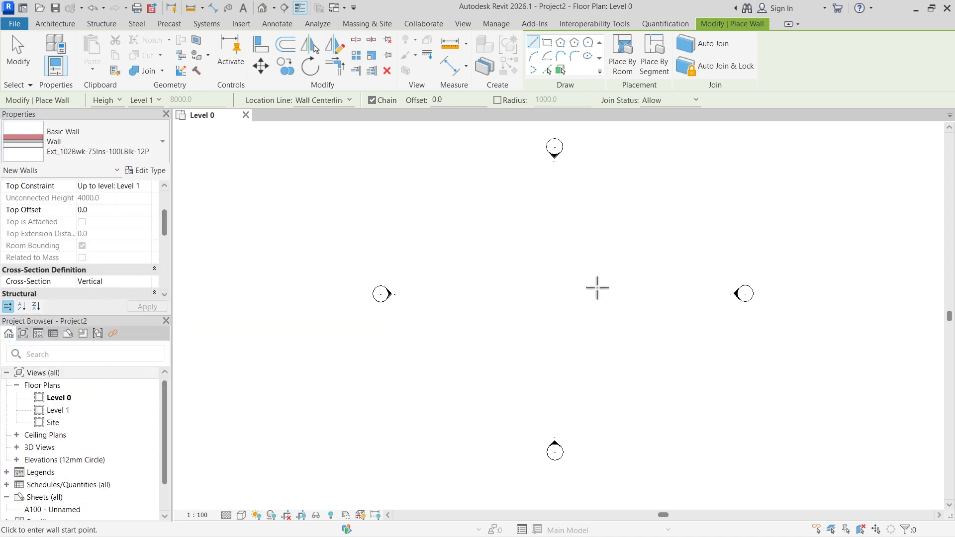
Draw a closed rectangle of four walls, about 5700 by 3200 mm, between the elevation markers on Level 0
{"action": "left_click", "coordinate": [487, 274]}
{"action": "left_click", "coordinate": [563, 274]}
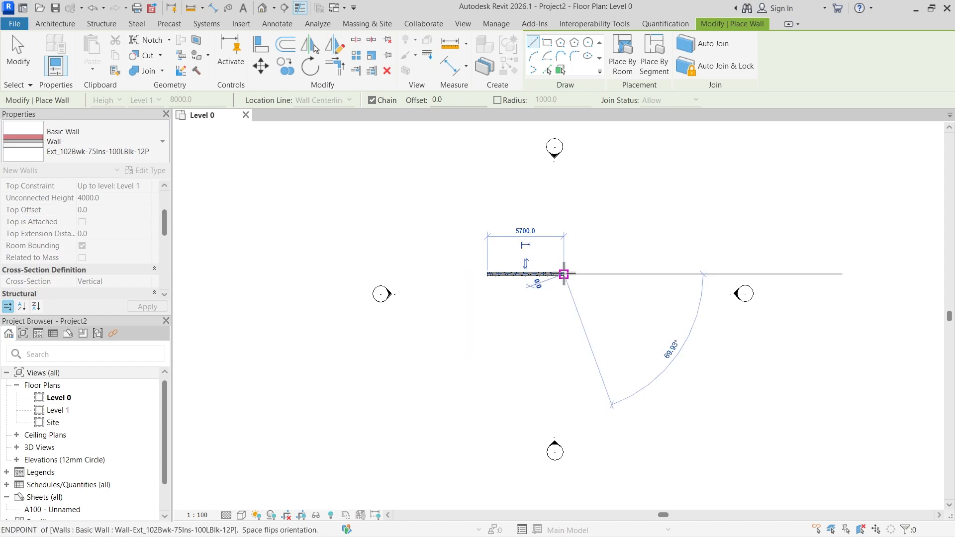
{"action": "left_click", "coordinate": [564, 316]}
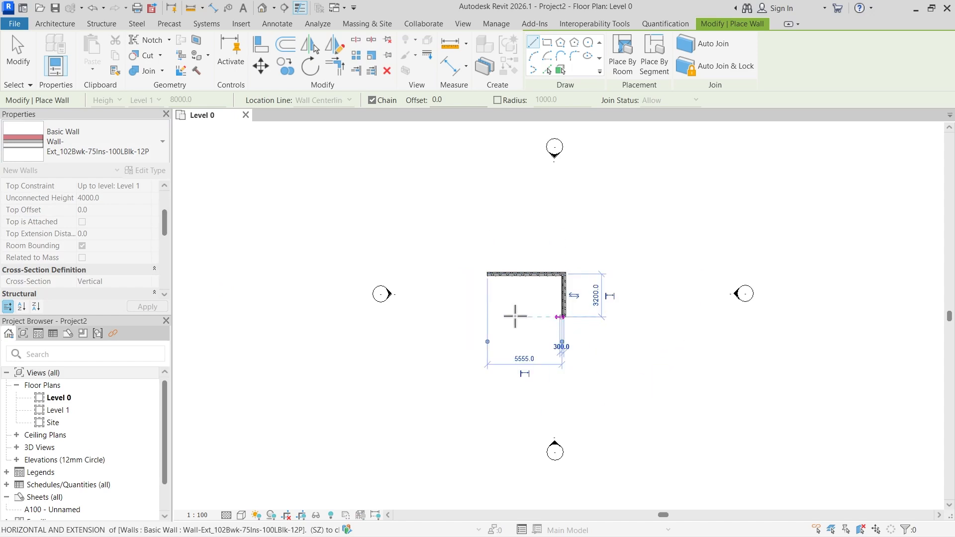
{"action": "left_click", "coordinate": [487, 316]}
{"action": "left_click", "coordinate": [487, 274]}
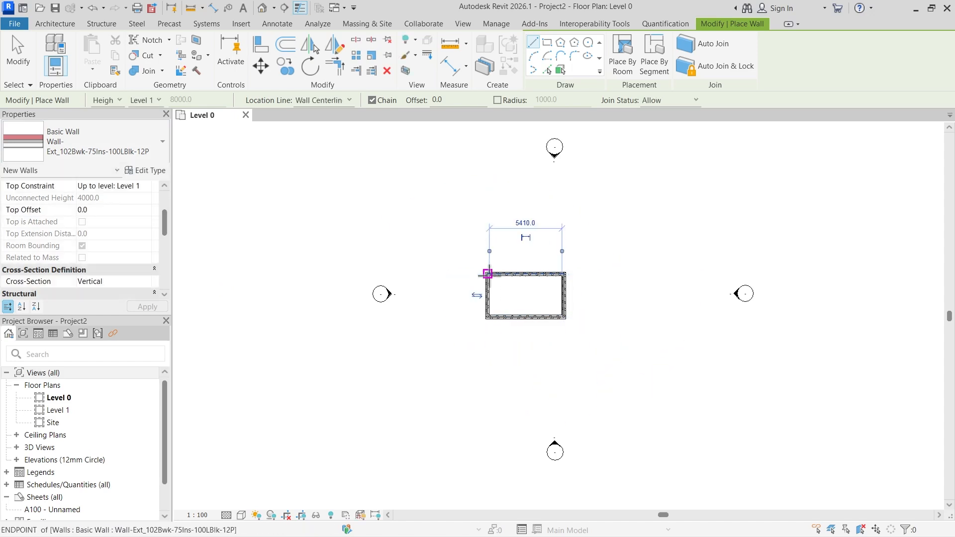
{"action": "key", "text": "Escape"}
{"action": "key", "text": "Escape"}
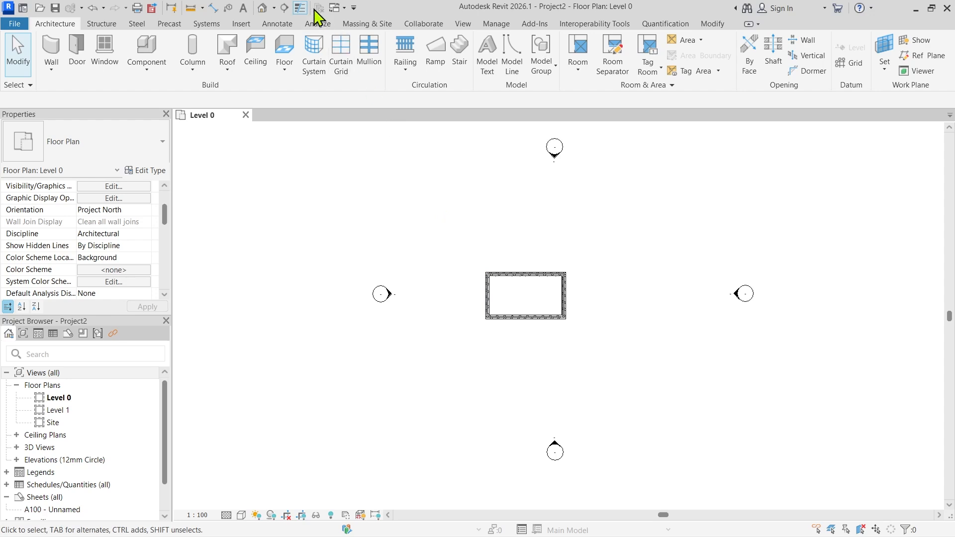
Open the default 3D view and frame the four brick walls
{"action": "left_click", "coordinate": [262, 8]}
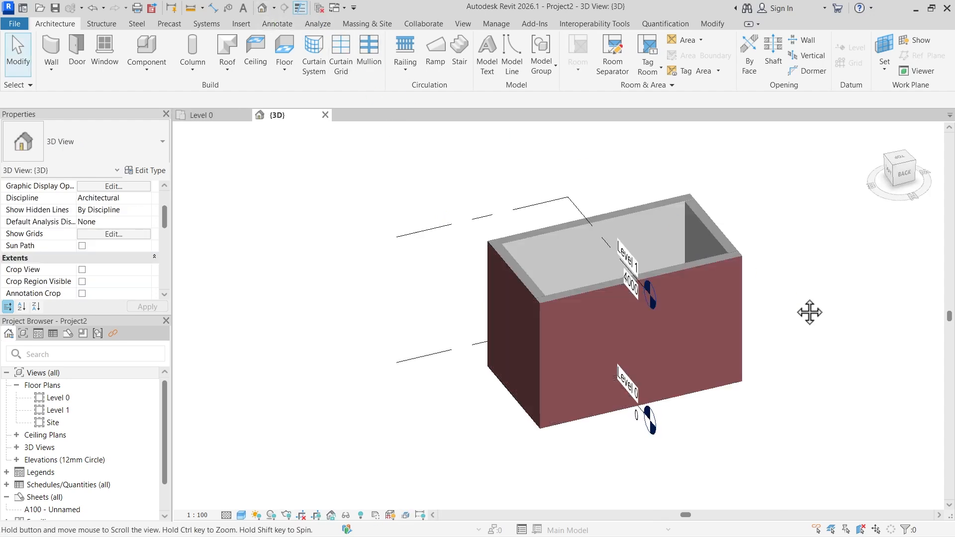
{"action": "middle_click_drag", "start_coordinate": [811, 314], "coordinate": [630, 304]}
{"action": "scroll", "coordinate": [548, 298], "scroll_direction": "up", "scroll_amount": 2}
{"action": "middle_click_drag", "start_coordinate": [548, 299], "coordinate": [732, 296]}
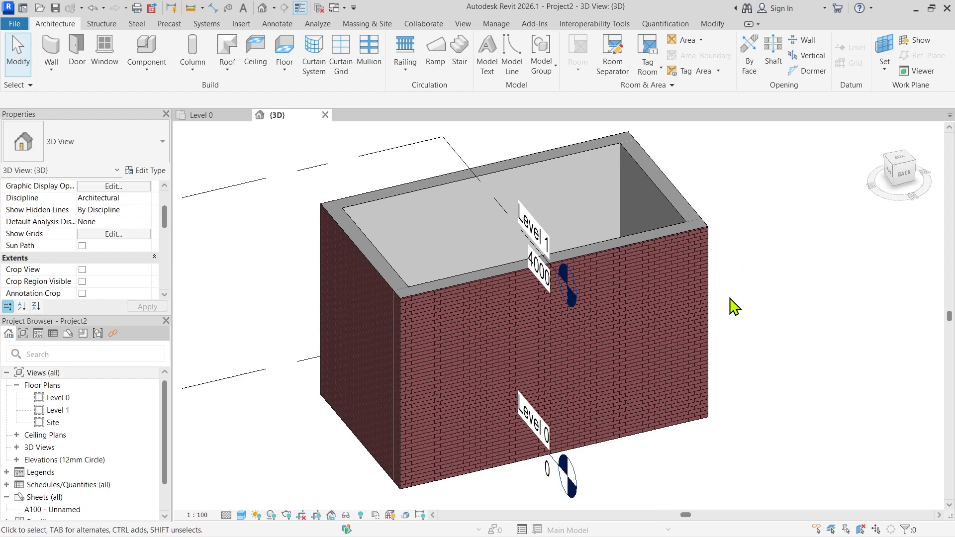
Place a Standard wall foundation under the long brick wall on the back side
{"action": "left_click", "coordinate": [103, 25]}
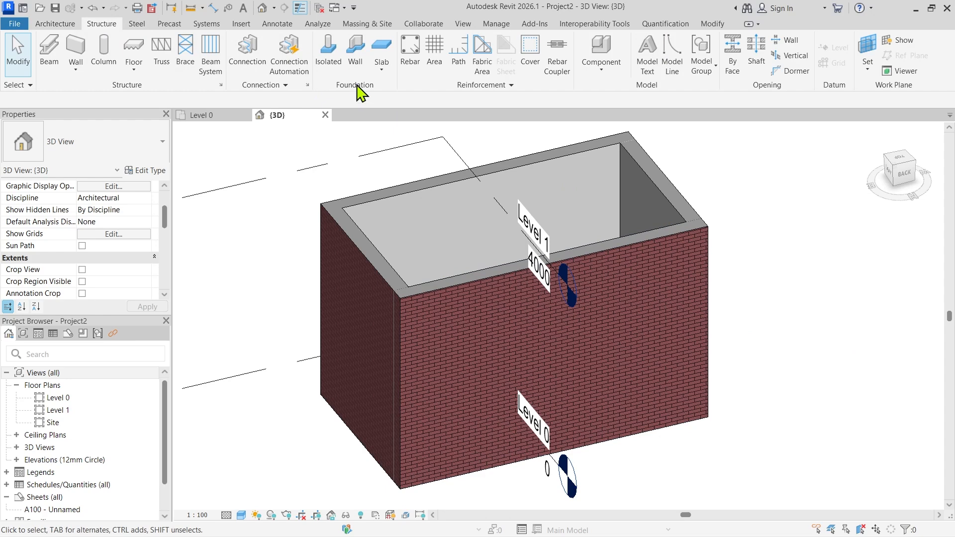
{"action": "left_click", "coordinate": [357, 54]}
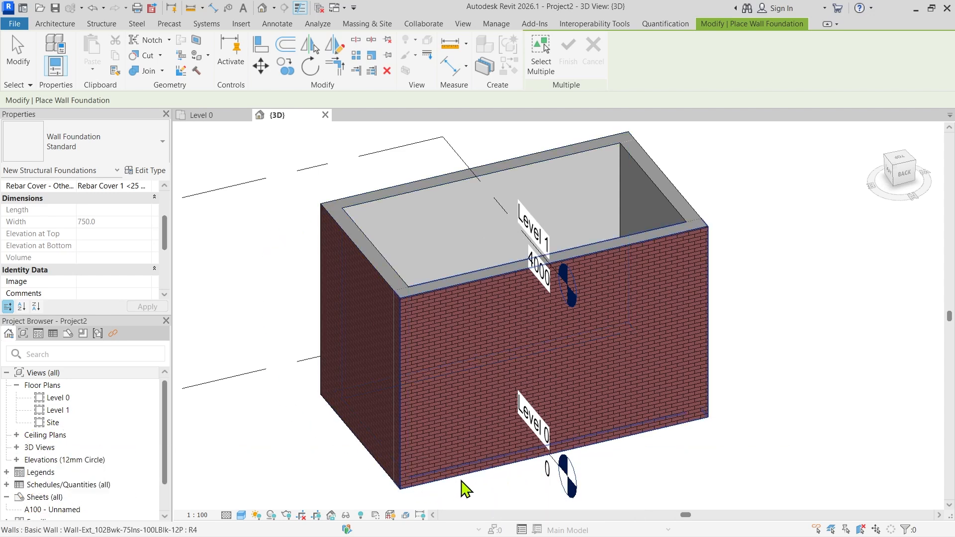
{"action": "middle_click_drag", "start_coordinate": [463, 486], "coordinate": [468, 408]}
{"action": "left_click", "coordinate": [470, 406]}
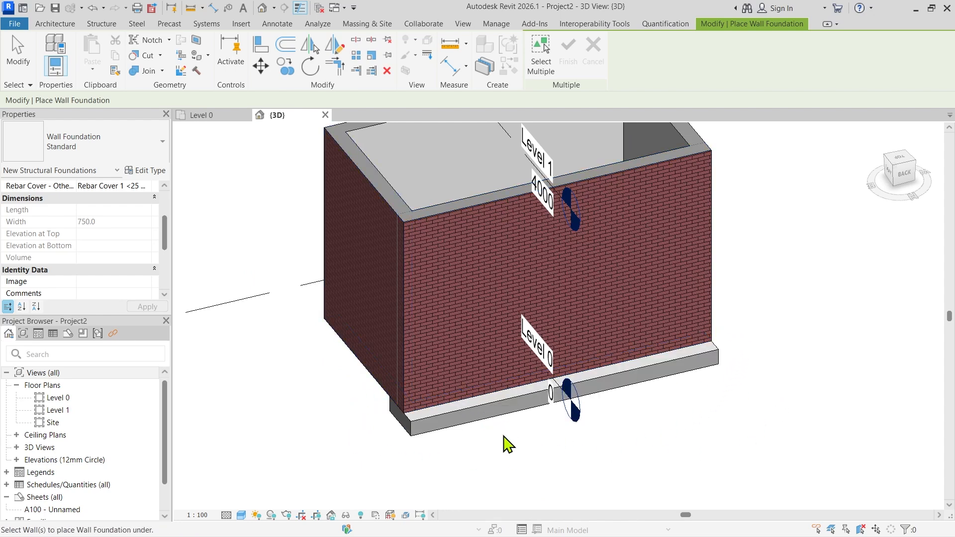
Place Standard wall foundations under the front wall and the right end wall together, using multiple selection
{"action": "scroll", "coordinate": [394, 437], "scroll_direction": "down", "scroll_amount": 2}
{"action": "middle_click_drag", "start_coordinate": [397, 451], "coordinate": [503, 301], "text": "shift"}
{"action": "middle_click_drag", "start_coordinate": [703, 337], "coordinate": [565, 437], "text": "shift"}
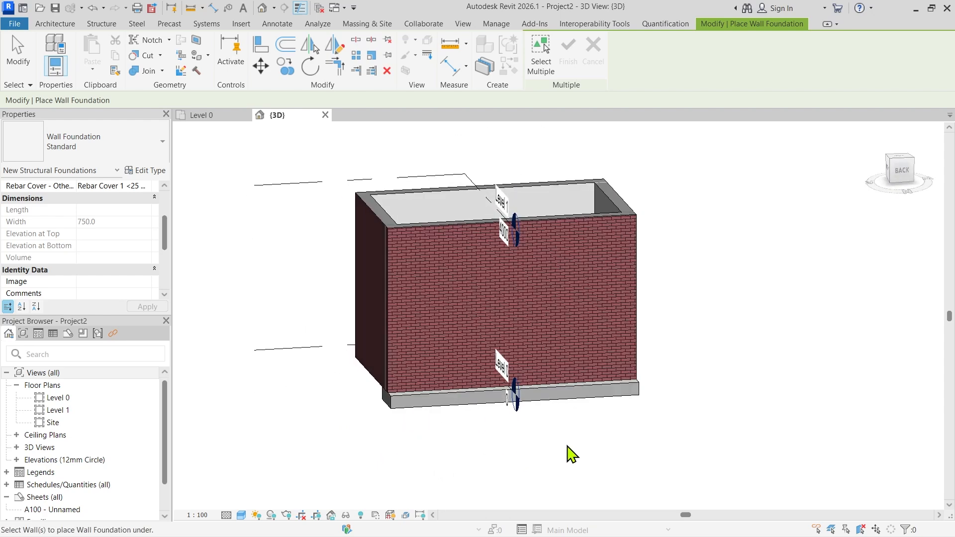
{"action": "middle_click_drag", "start_coordinate": [395, 438], "coordinate": [547, 428], "text": "shift"}
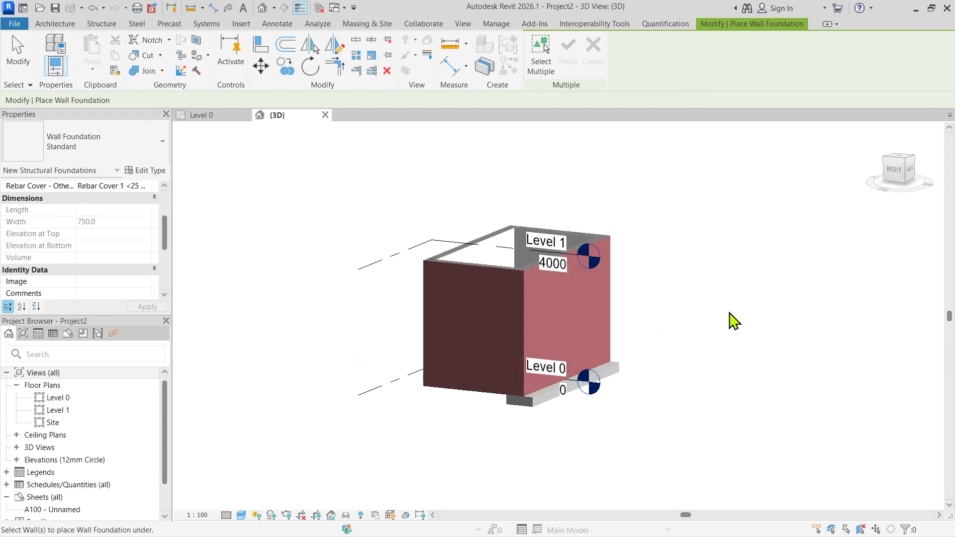
{"action": "middle_click_drag", "start_coordinate": [730, 320], "coordinate": [472, 399], "text": "shift"}
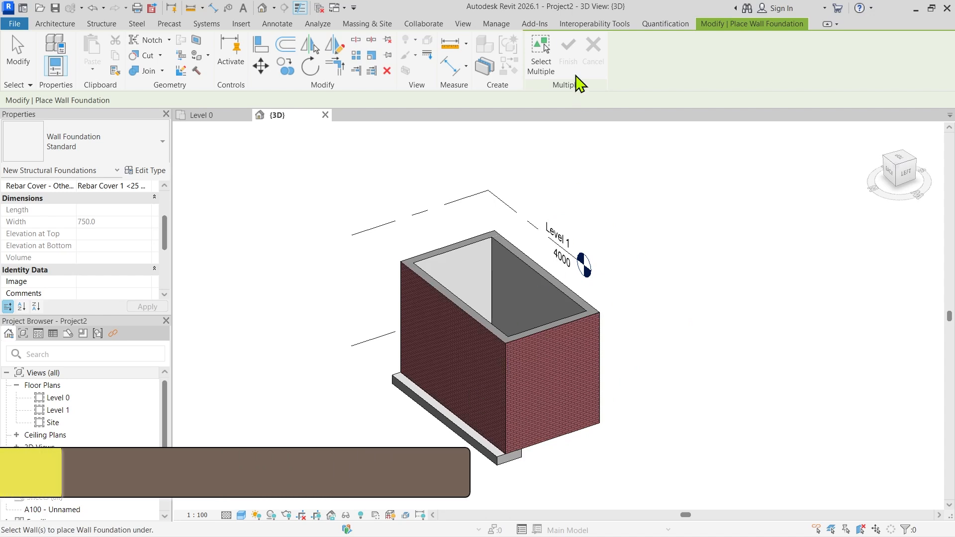
{"action": "left_click", "coordinate": [542, 46]}
{"action": "middle_click_drag", "start_coordinate": [647, 311], "coordinate": [550, 427], "text": "shift"}
{"action": "left_click_drag", "start_coordinate": [415, 472], "coordinate": [620, 228]}
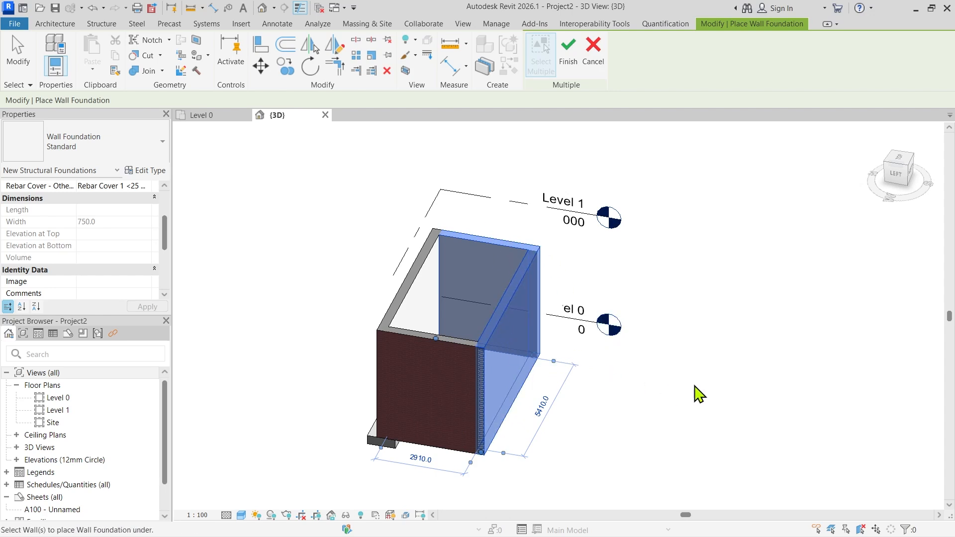
{"action": "middle_click_drag", "start_coordinate": [694, 393], "coordinate": [558, 301], "text": "shift"}
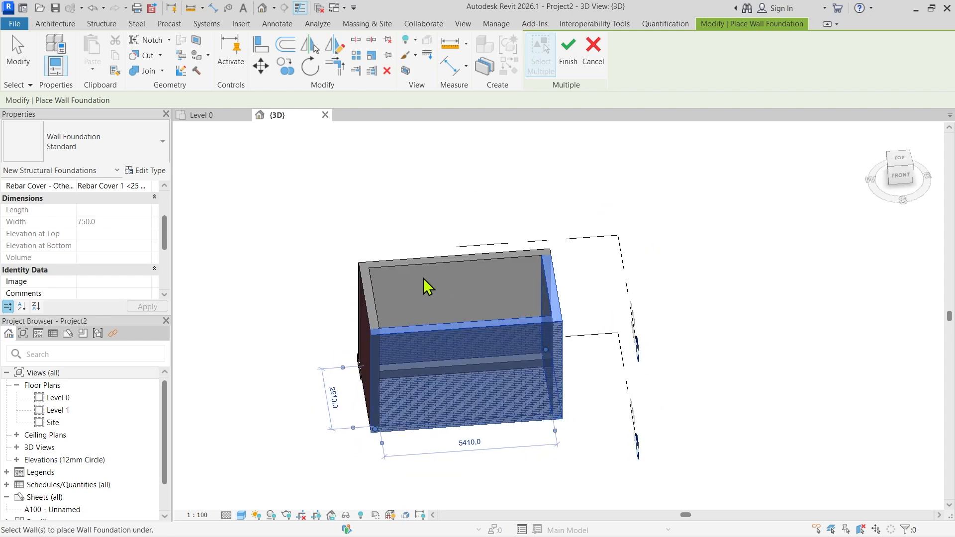
{"action": "left_click", "coordinate": [568, 55]}
Place a Standard wall foundation under the remaining short end wall, using multiple selection
{"action": "middle_click_drag", "start_coordinate": [613, 225], "coordinate": [592, 394], "text": "shift"}
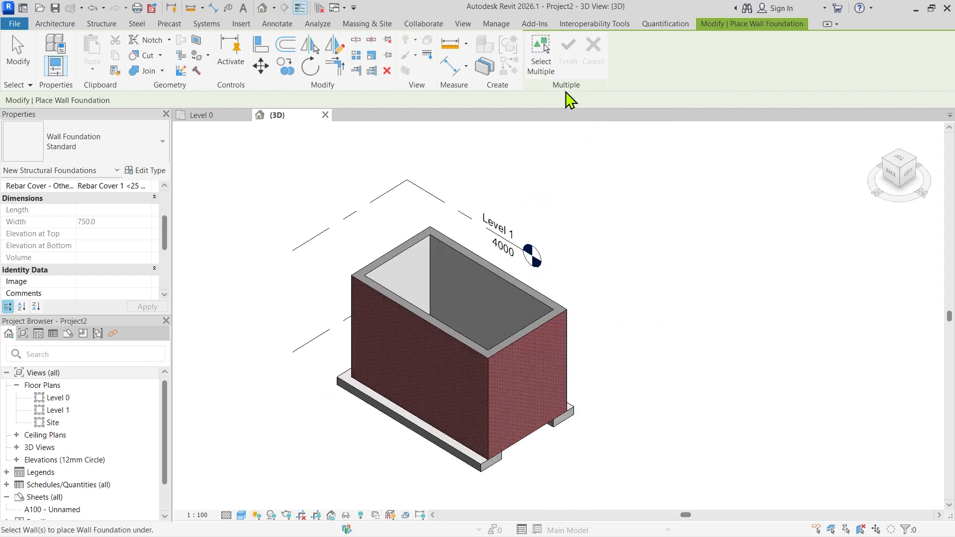
{"action": "left_click", "coordinate": [537, 67]}
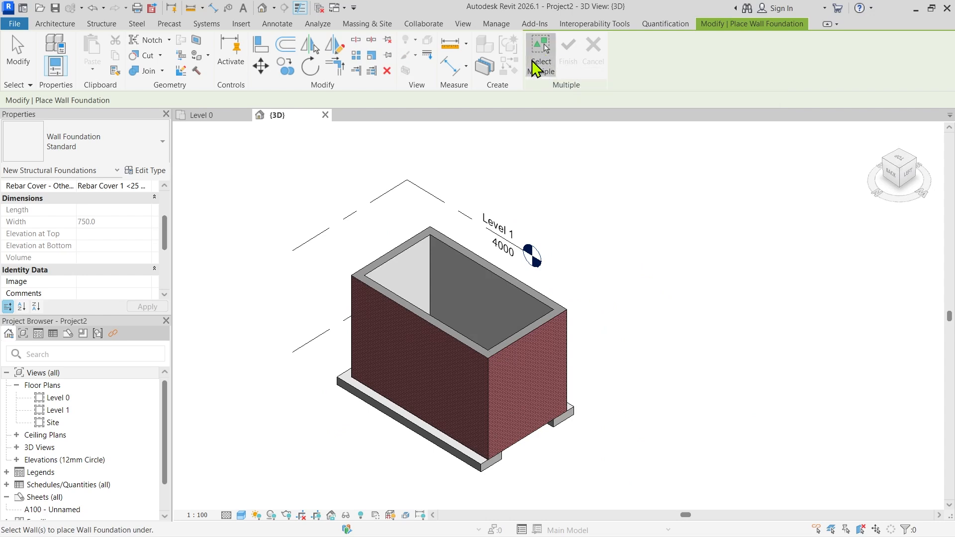
{"action": "left_click_drag", "start_coordinate": [263, 172], "coordinate": [692, 490]}
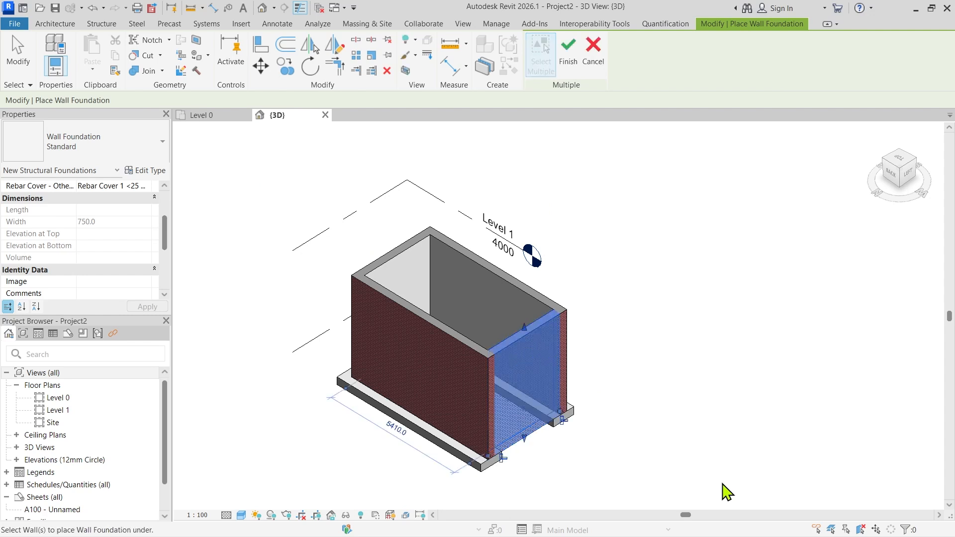
{"action": "middle_click_drag", "start_coordinate": [727, 441], "coordinate": [660, 390]}
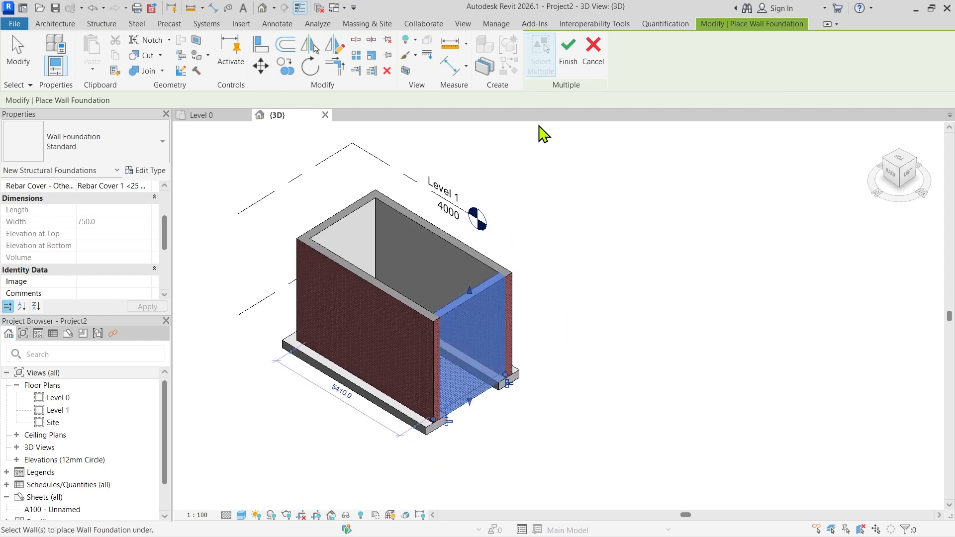
{"action": "left_click", "coordinate": [567, 67]}
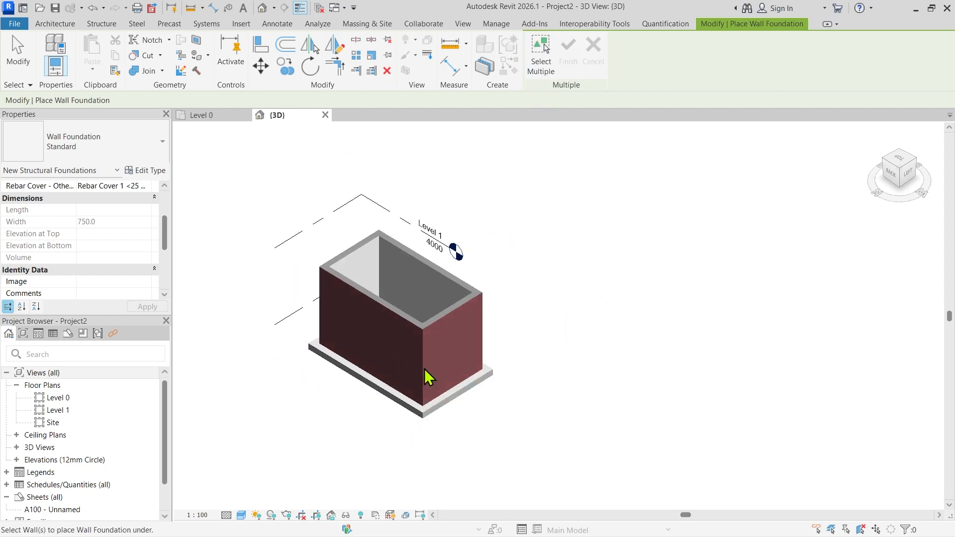
End foundation placement and select the wall foundation beneath the long back wall
{"action": "middle_click_drag", "start_coordinate": [503, 422], "coordinate": [623, 341], "text": "shift"}
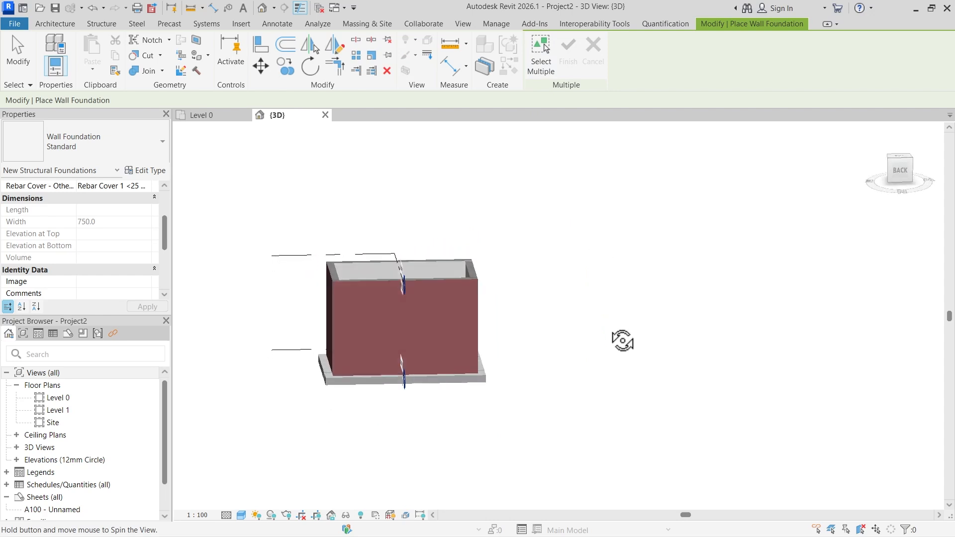
{"action": "middle_click_drag", "start_coordinate": [401, 331], "coordinate": [593, 334]}
{"action": "scroll", "coordinate": [608, 388], "scroll_direction": "up", "scroll_amount": 3}
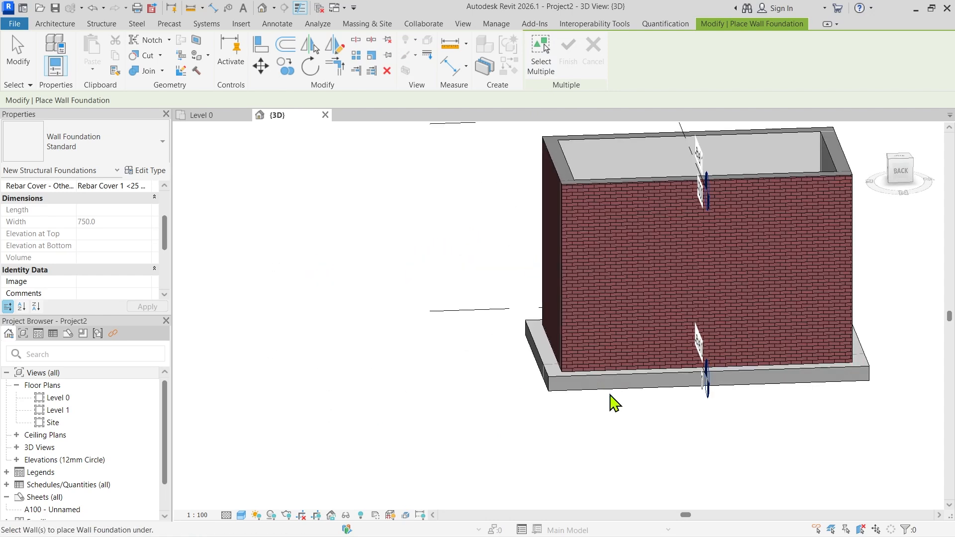
{"action": "middle_click_drag", "start_coordinate": [612, 399], "coordinate": [593, 426]}
{"action": "key", "text": "Escape"}
{"action": "left_click", "coordinate": [584, 391]}
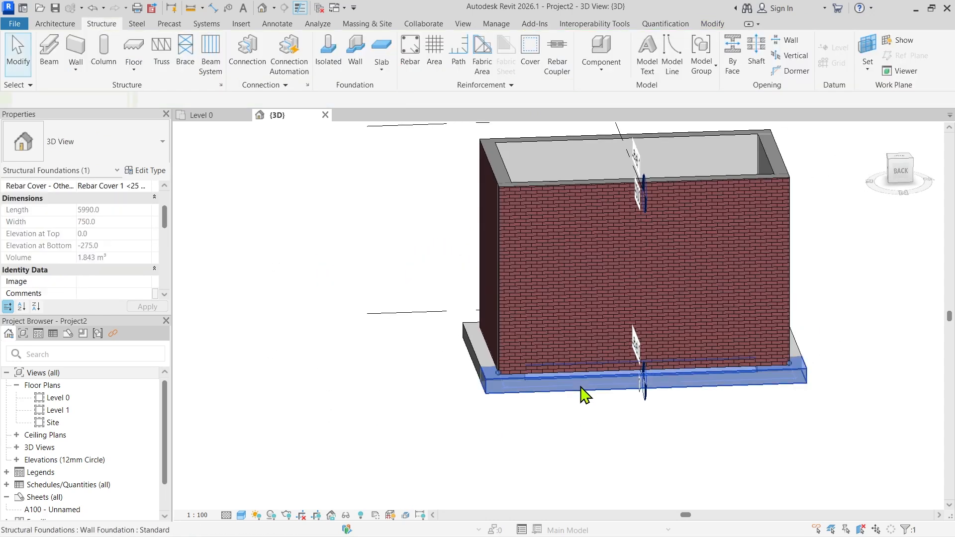
Review the selected foundation's eccentricity, rebar cover options and dimension properties
{"action": "scroll", "coordinate": [652, 438], "scroll_direction": "down", "scroll_amount": 1}
{"action": "middle_click_drag", "start_coordinate": [652, 438], "coordinate": [489, 418]}
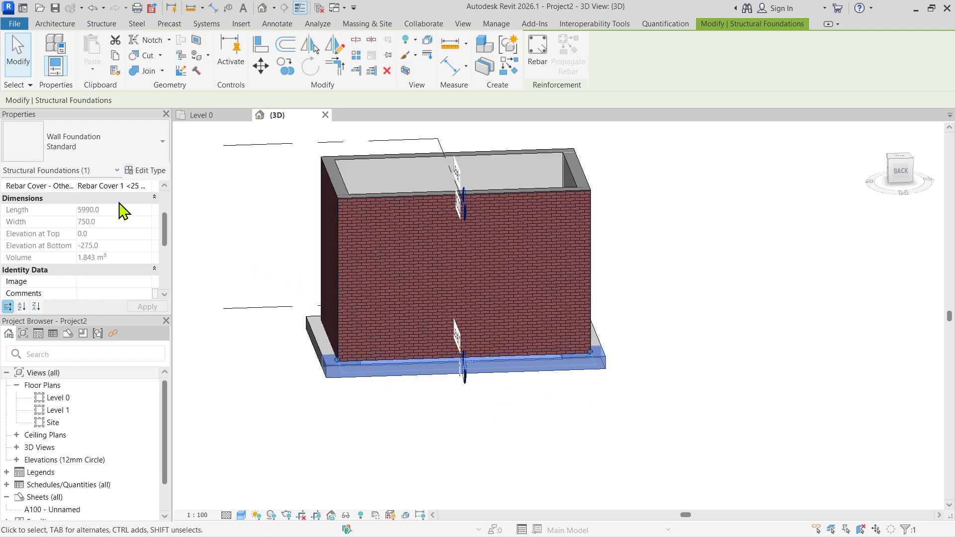
{"action": "scroll", "coordinate": [122, 209], "scroll_direction": "up", "scroll_amount": 3}
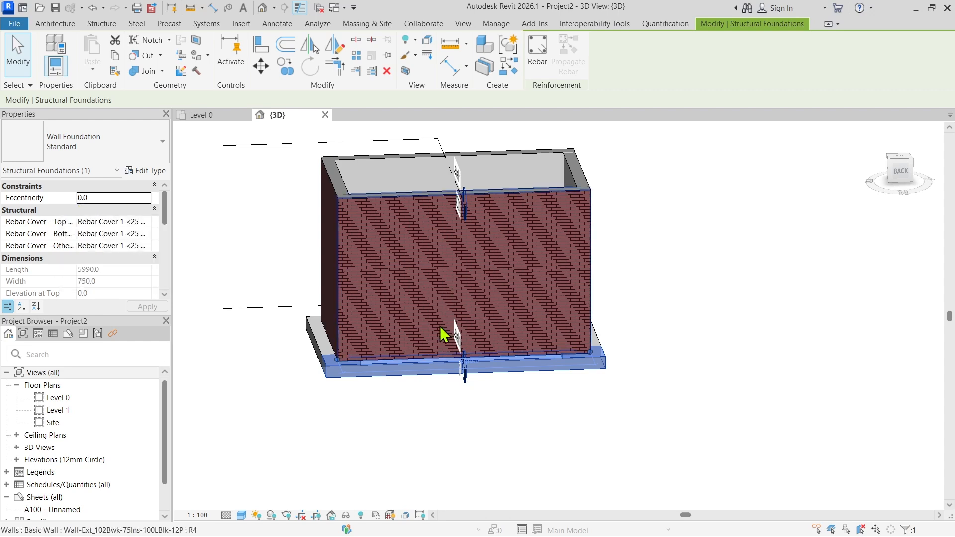
{"action": "middle_click_drag", "start_coordinate": [304, 360], "coordinate": [464, 368], "text": "shift"}
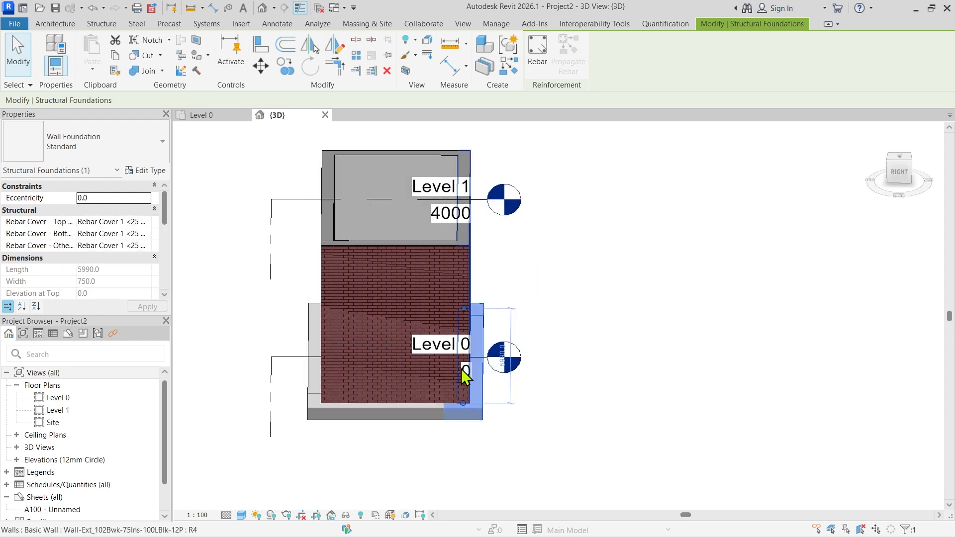
{"action": "middle_click_drag", "start_coordinate": [567, 286], "coordinate": [685, 299]}
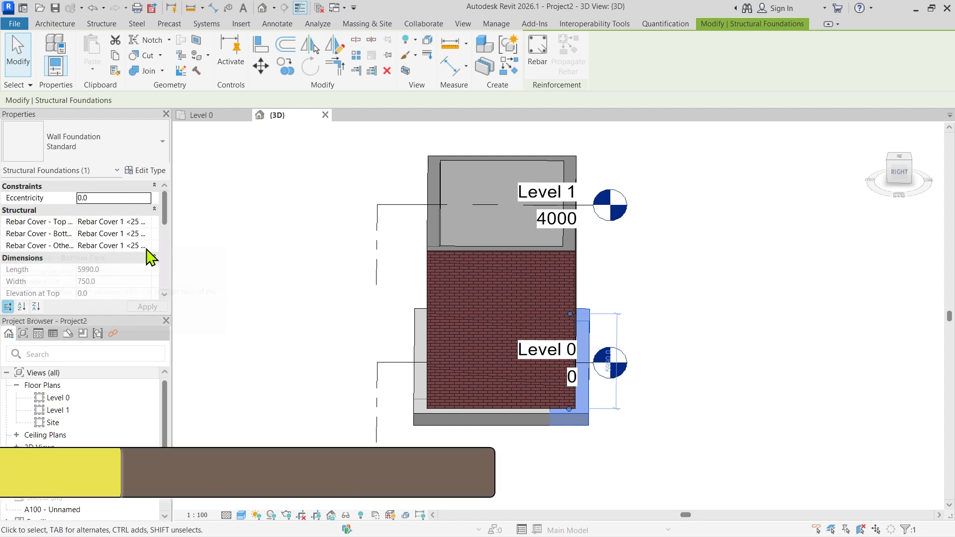
{"action": "left_click", "coordinate": [146, 222]}
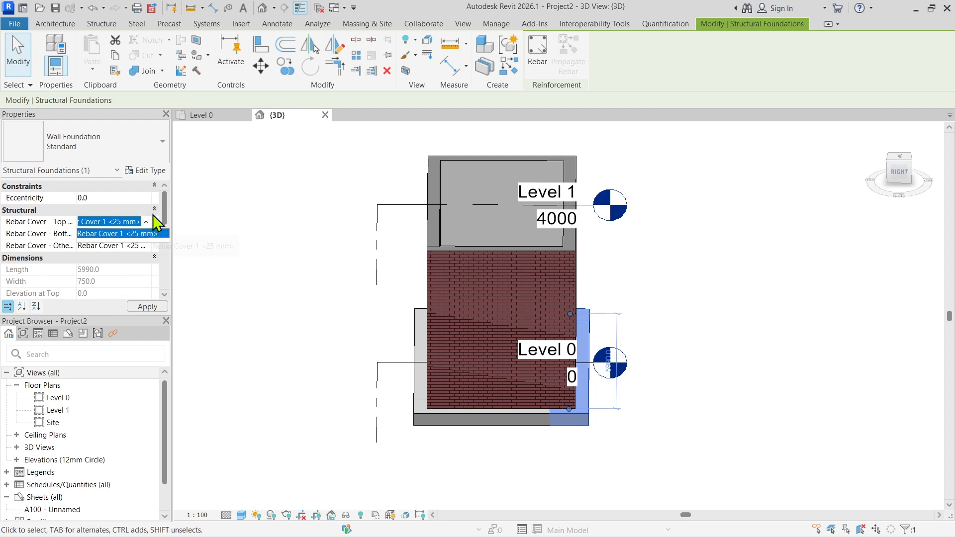
{"action": "left_click", "coordinate": [248, 258]}
{"action": "scroll", "coordinate": [89, 230], "scroll_direction": "down", "scroll_amount": 1}
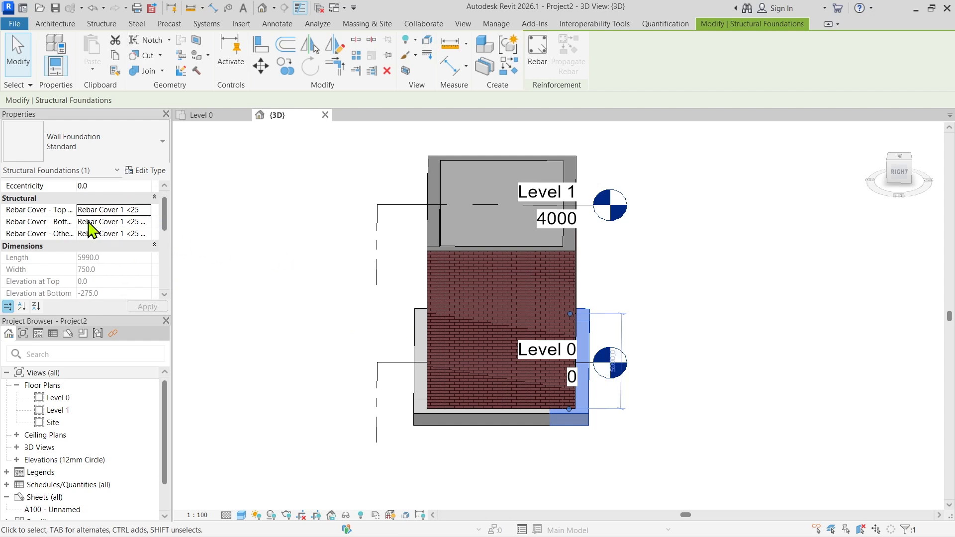
{"action": "scroll", "coordinate": [70, 259], "scroll_direction": "down", "scroll_amount": 4}
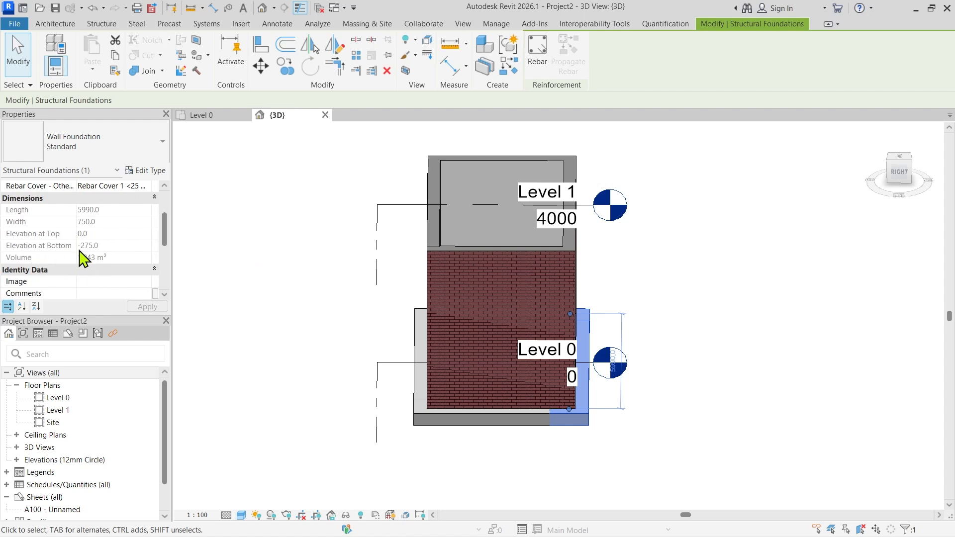
View the selected foundation straight on from the back and examine its top and bottom elevations against the wall base
{"action": "middle_click_drag", "start_coordinate": [757, 393], "coordinate": [593, 344], "text": "shift"}
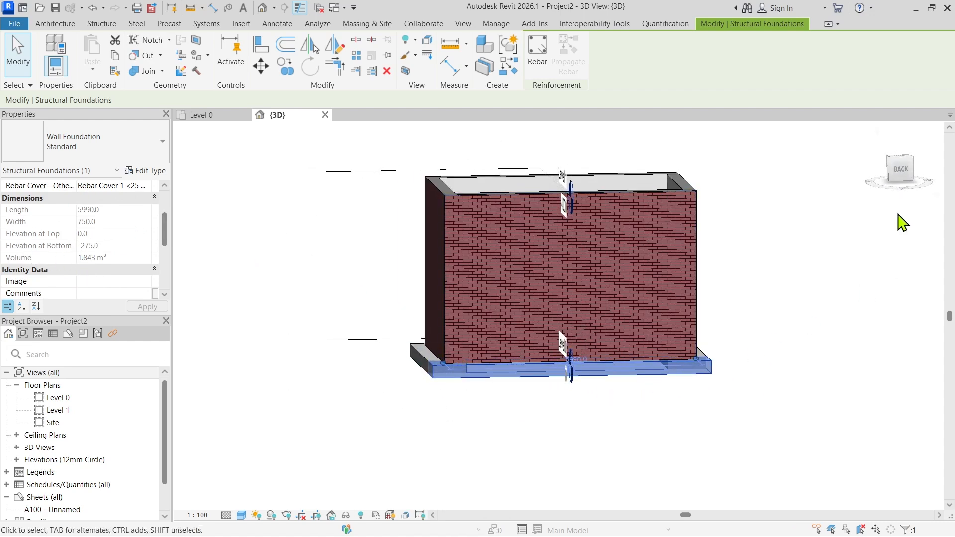
{"action": "left_click", "coordinate": [901, 171]}
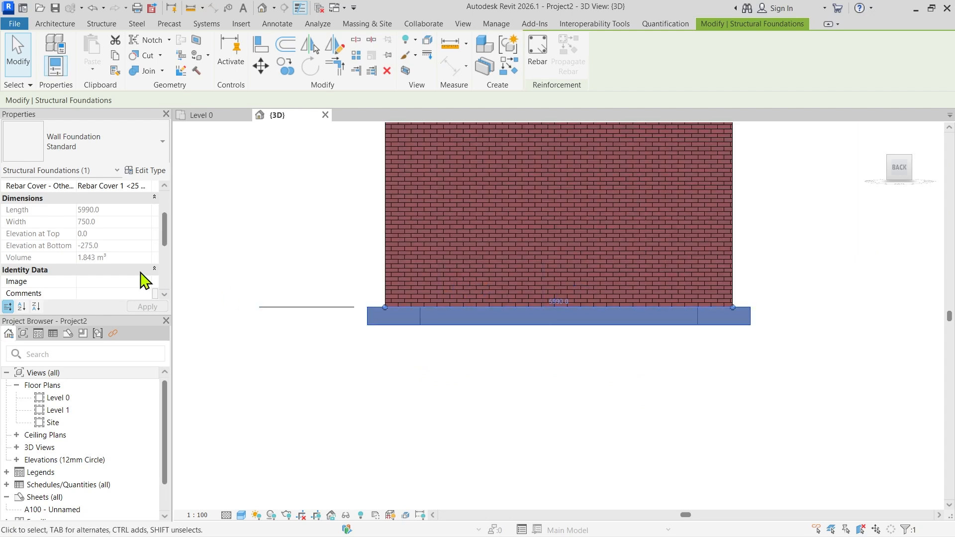
{"action": "scroll", "coordinate": [583, 305], "scroll_direction": "up", "scroll_amount": 3}
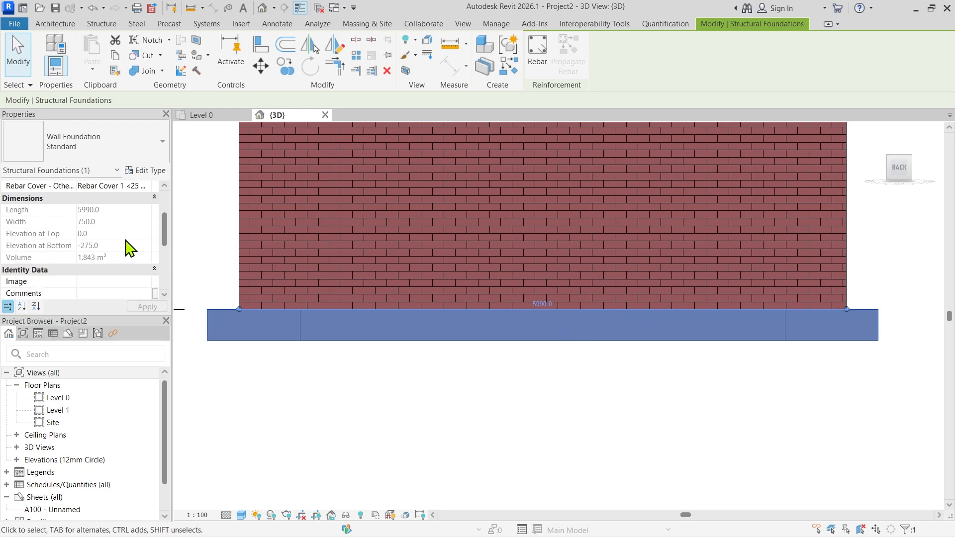
{"action": "scroll", "coordinate": [384, 306], "scroll_direction": "down", "scroll_amount": 1}
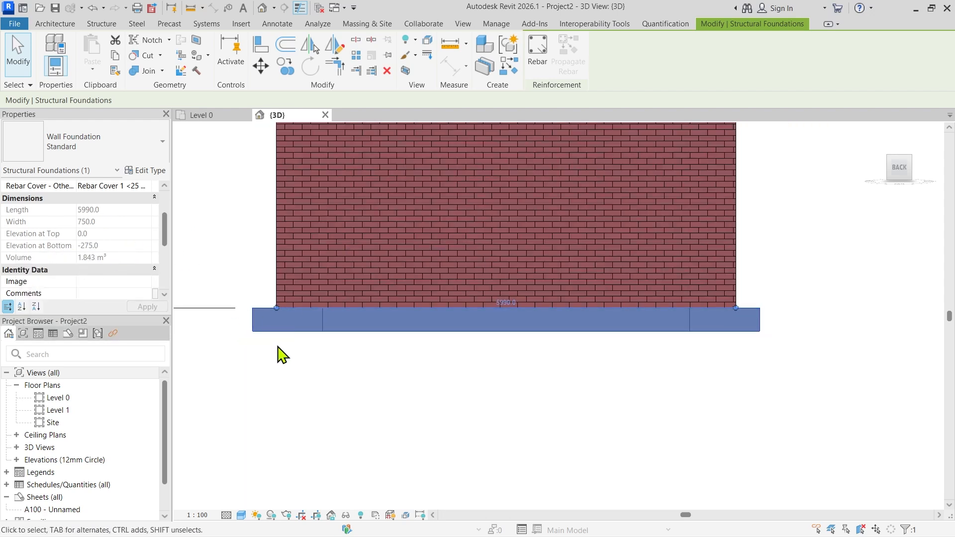
{"action": "scroll", "coordinate": [270, 334], "scroll_direction": "down", "scroll_amount": 1}
{"action": "middle_click_drag", "start_coordinate": [304, 354], "coordinate": [580, 358]}
{"action": "scroll", "coordinate": [548, 333], "scroll_direction": "up", "scroll_amount": 1}
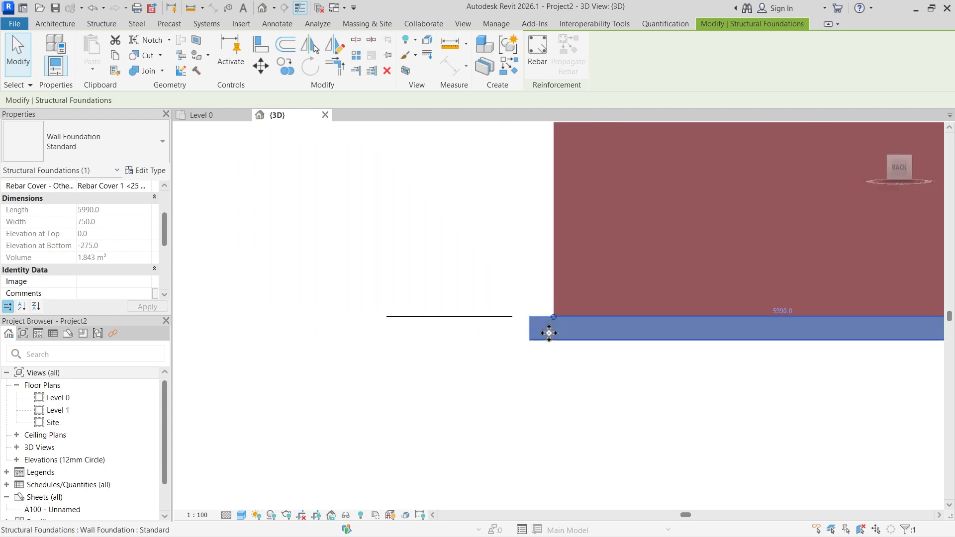
{"action": "middle_click_drag", "start_coordinate": [676, 338], "coordinate": [544, 307]}
Select the Level 0 line to check it against the foundation's top, and reselect the back foundation to read its elevations and volume
{"action": "left_click", "coordinate": [413, 315]}
{"action": "left_click", "coordinate": [341, 291]}
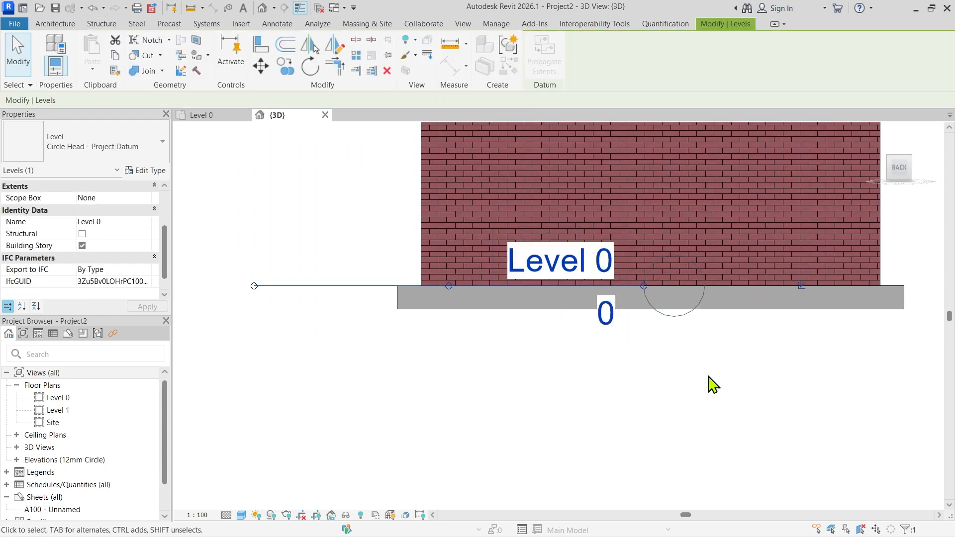
{"action": "left_click", "coordinate": [678, 358]}
{"action": "left_click", "coordinate": [424, 307]}
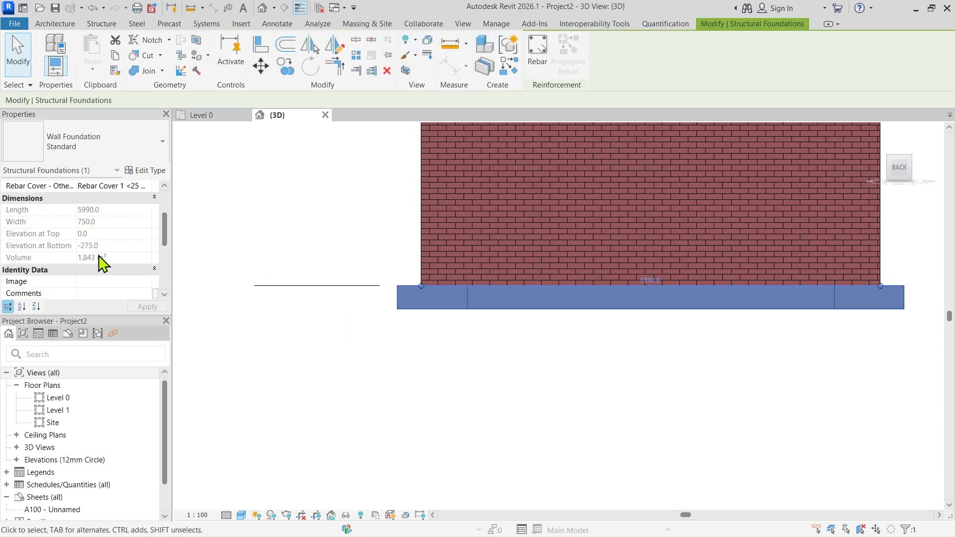
{"action": "middle_click_drag", "start_coordinate": [553, 353], "coordinate": [538, 353]}
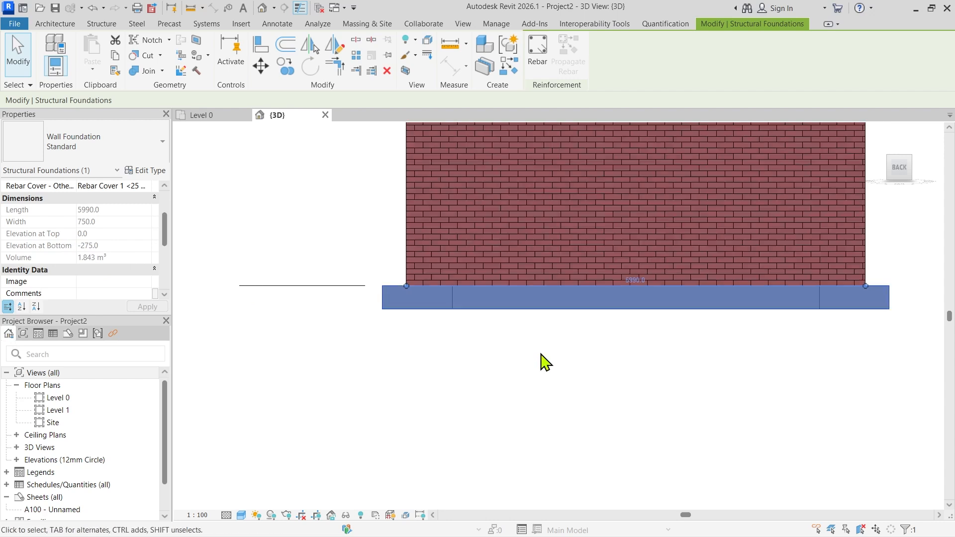
{"action": "scroll", "coordinate": [368, 293], "scroll_direction": "up", "scroll_amount": 2}
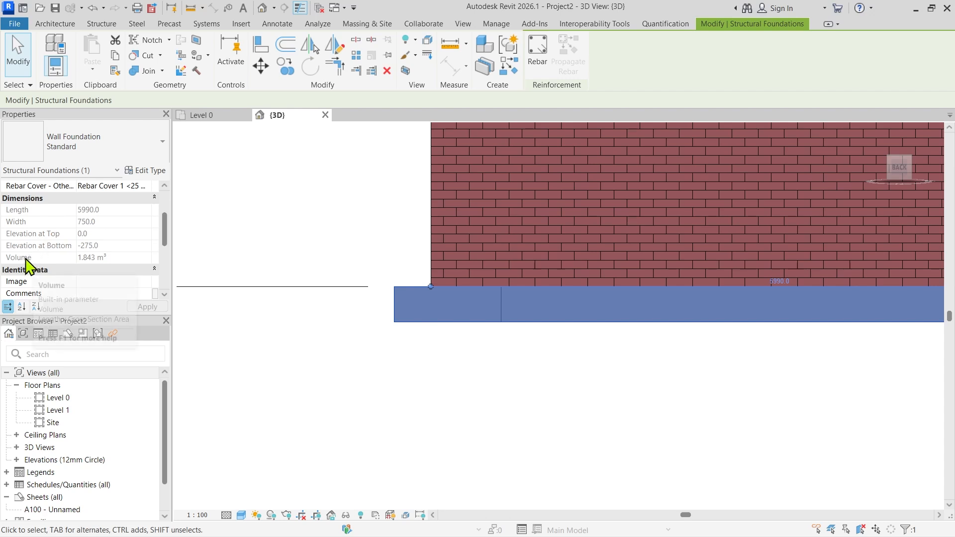
{"action": "scroll", "coordinate": [363, 295], "scroll_direction": "down", "scroll_amount": 1}
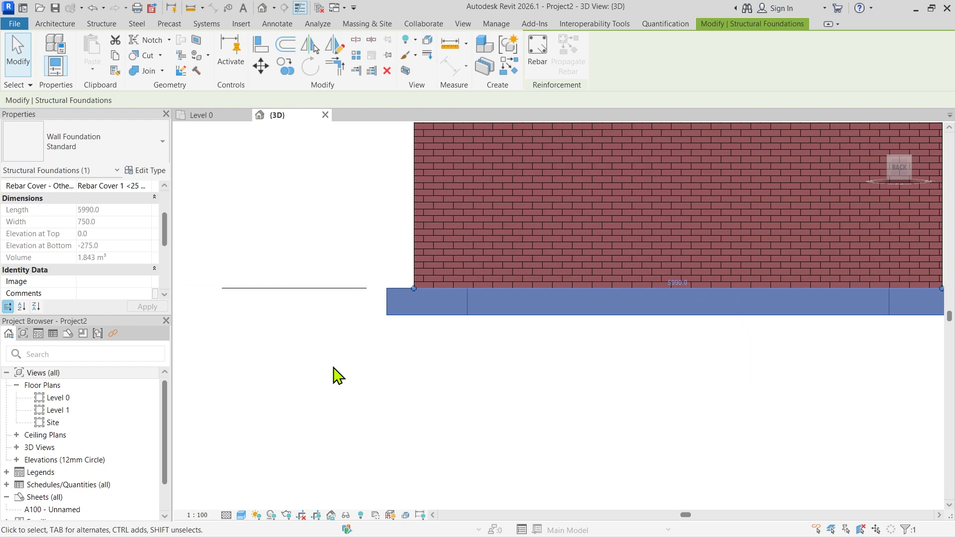
Examine the foundations from below and read through the selected foundation's identity, phasing and IFC properties
{"action": "middle_click_drag", "start_coordinate": [339, 377], "coordinate": [490, 118], "text": "shift"}
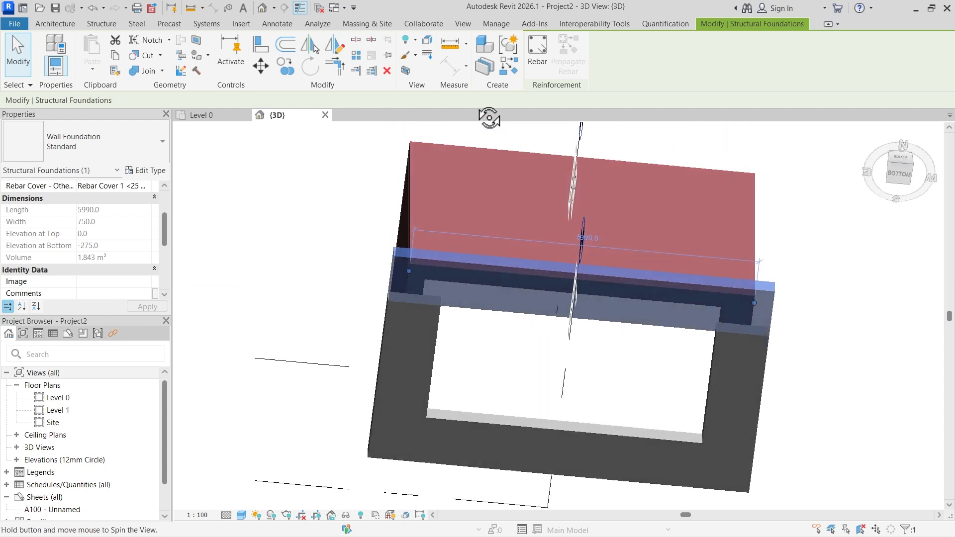
{"action": "middle_click_drag", "start_coordinate": [763, 283], "coordinate": [727, 258], "text": "shift"}
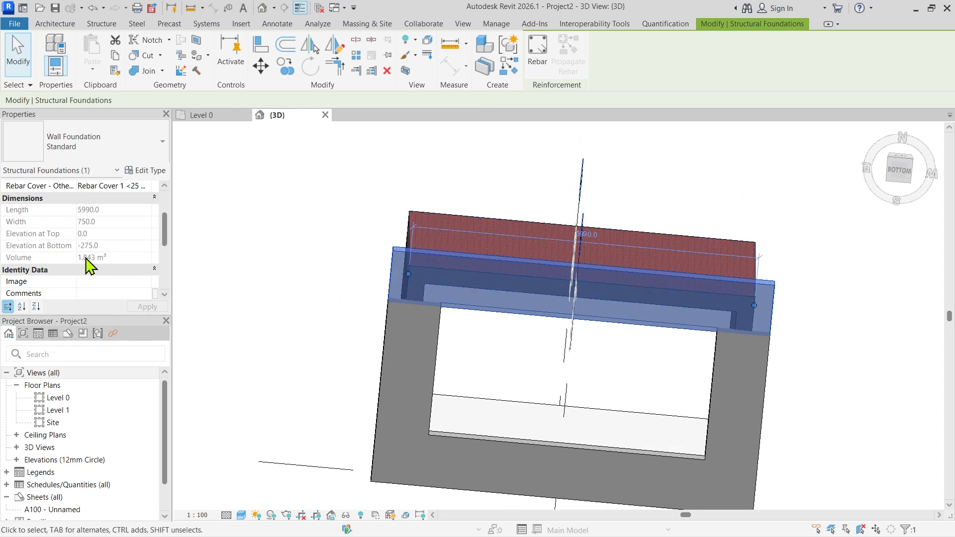
{"action": "scroll", "coordinate": [132, 257], "scroll_direction": "down", "scroll_amount": 2}
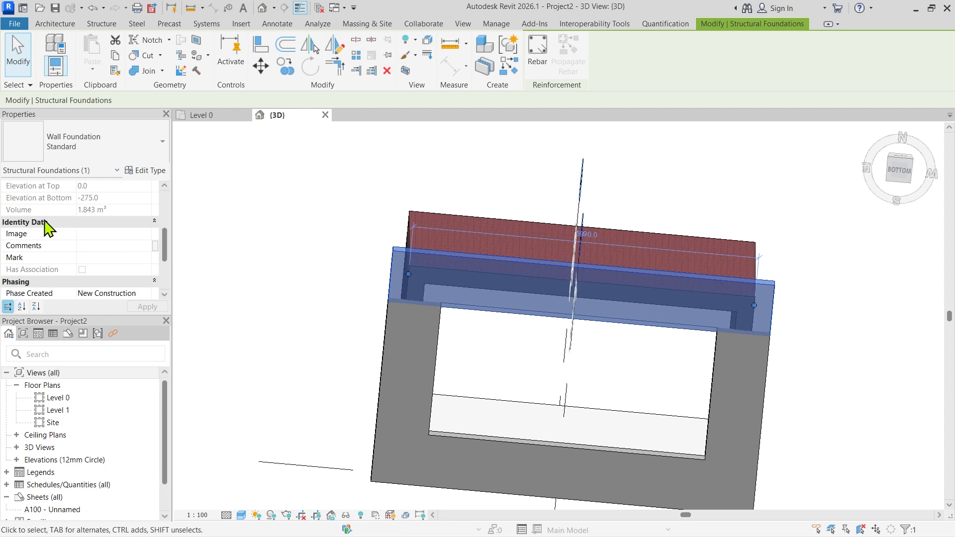
{"action": "scroll", "coordinate": [73, 264], "scroll_direction": "down", "scroll_amount": 1}
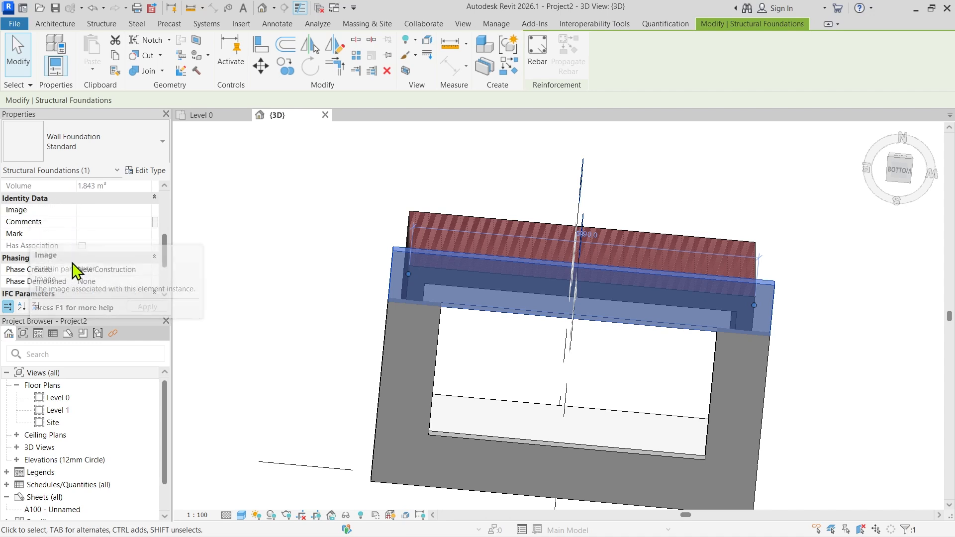
{"action": "scroll", "coordinate": [75, 269], "scroll_direction": "down", "scroll_amount": 3}
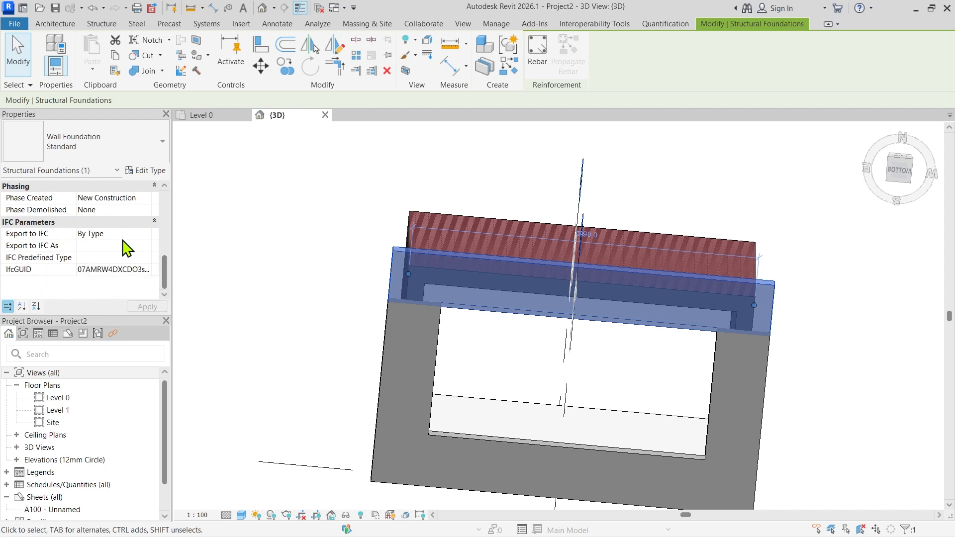
{"action": "scroll", "coordinate": [158, 244], "scroll_direction": "up", "scroll_amount": 3}
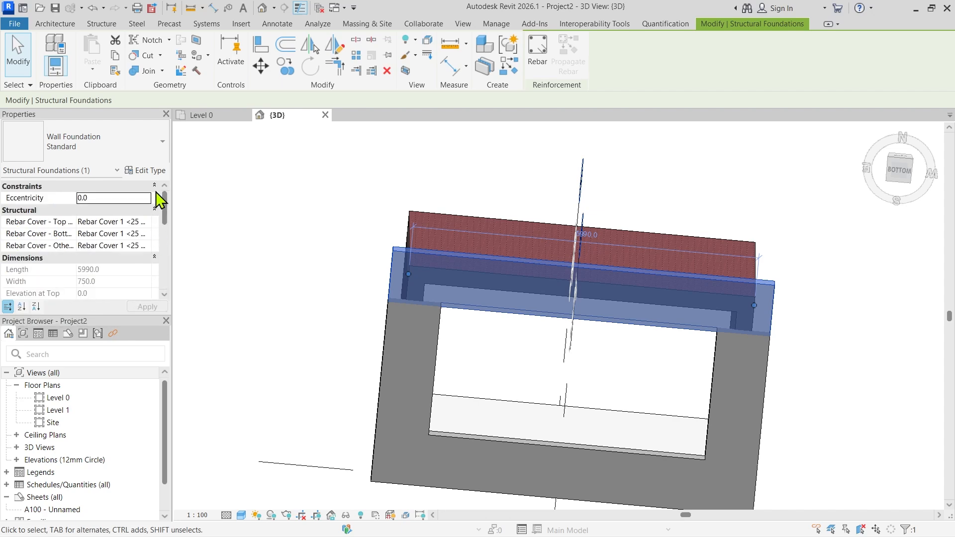
Change the Standard wall foundation type's structural material to Concrete Masonry Units and apply it
{"action": "left_click", "coordinate": [158, 173]}
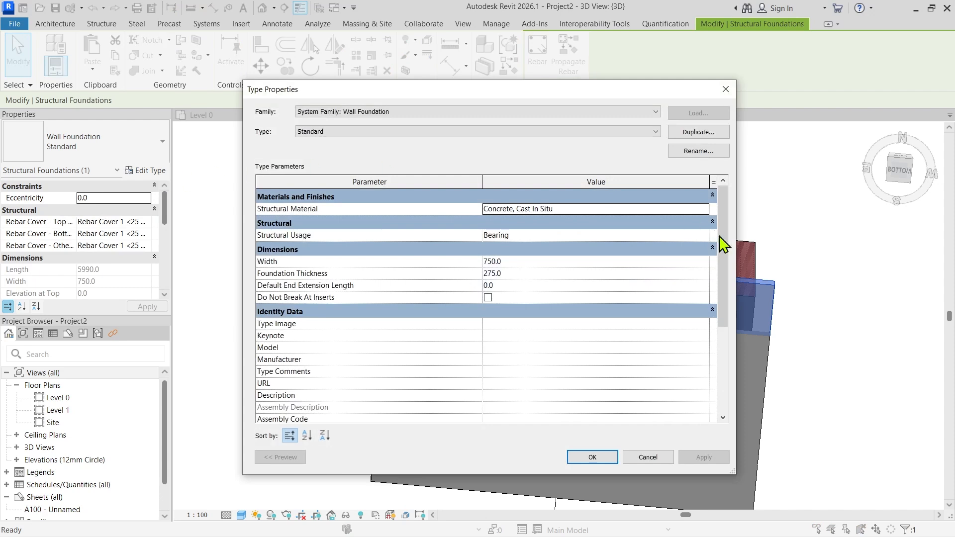
{"action": "left_click_drag", "start_coordinate": [730, 253], "coordinate": [540, 238]}
{"action": "left_click_drag", "start_coordinate": [431, 90], "coordinate": [285, 85]}
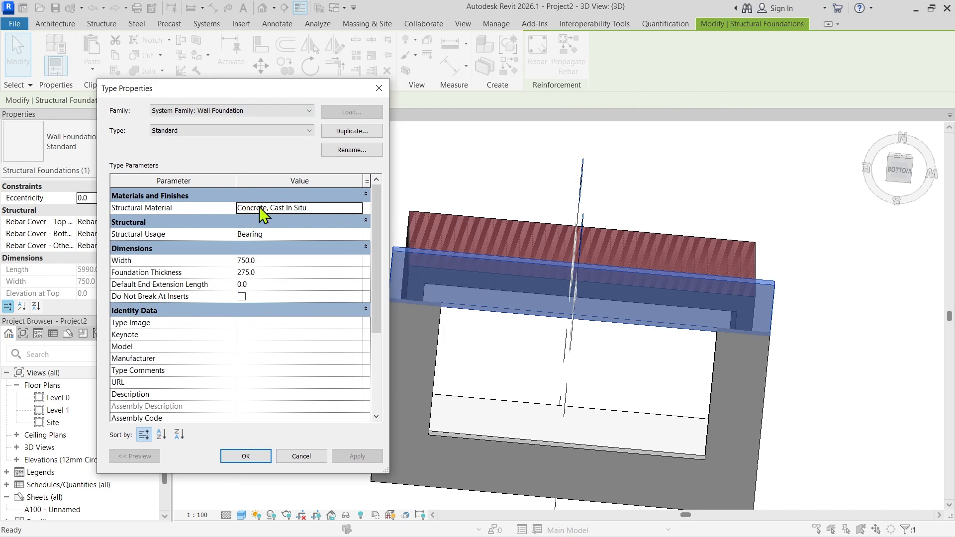
{"action": "left_click", "coordinate": [288, 208]}
{"action": "left_click", "coordinate": [358, 208]}
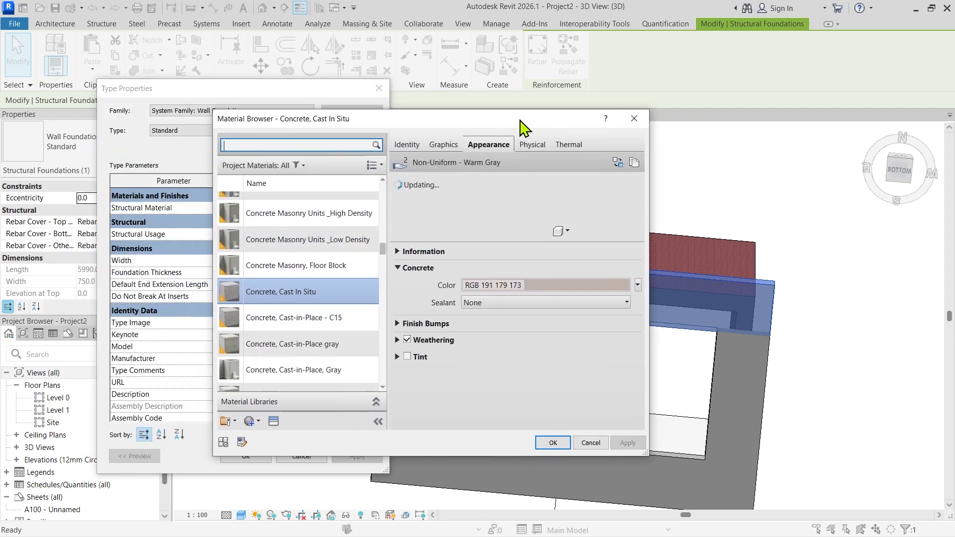
{"action": "left_click_drag", "start_coordinate": [523, 126], "coordinate": [633, 132]}
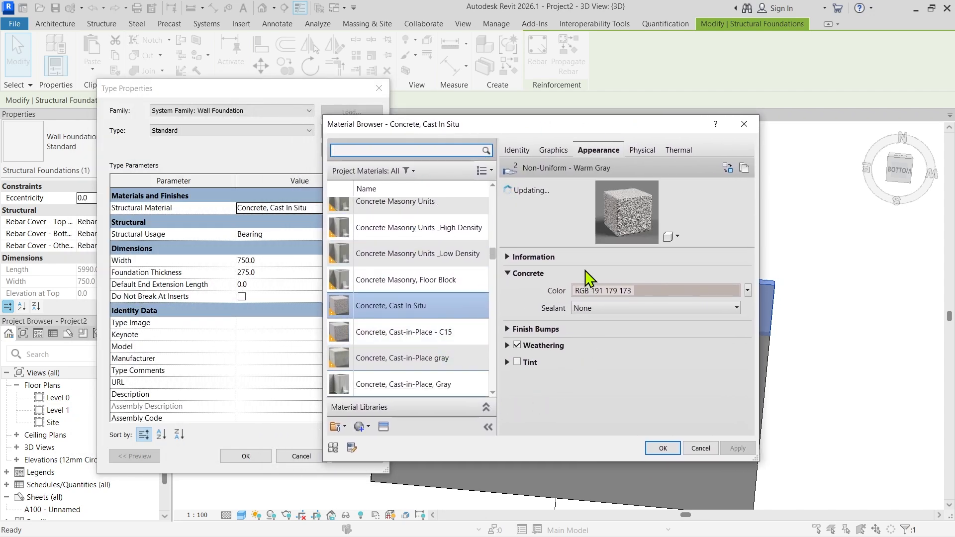
{"action": "scroll", "coordinate": [444, 277], "scroll_direction": "up", "scroll_amount": 1}
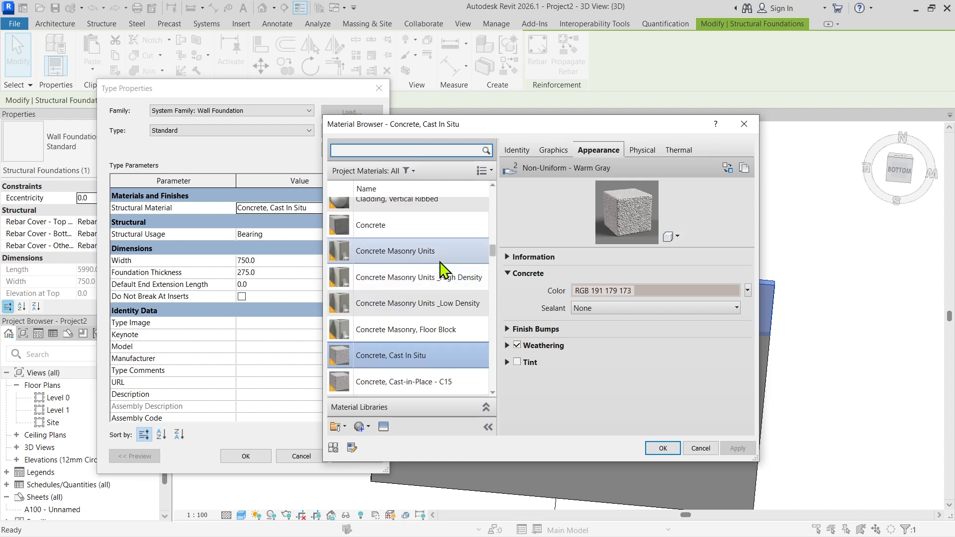
{"action": "left_click", "coordinate": [432, 254]}
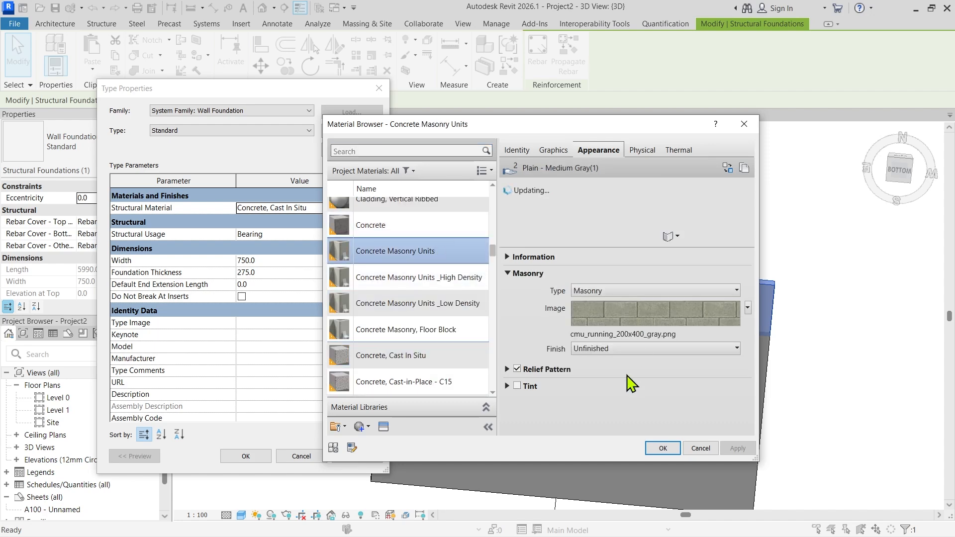
{"action": "left_click", "coordinate": [662, 448]}
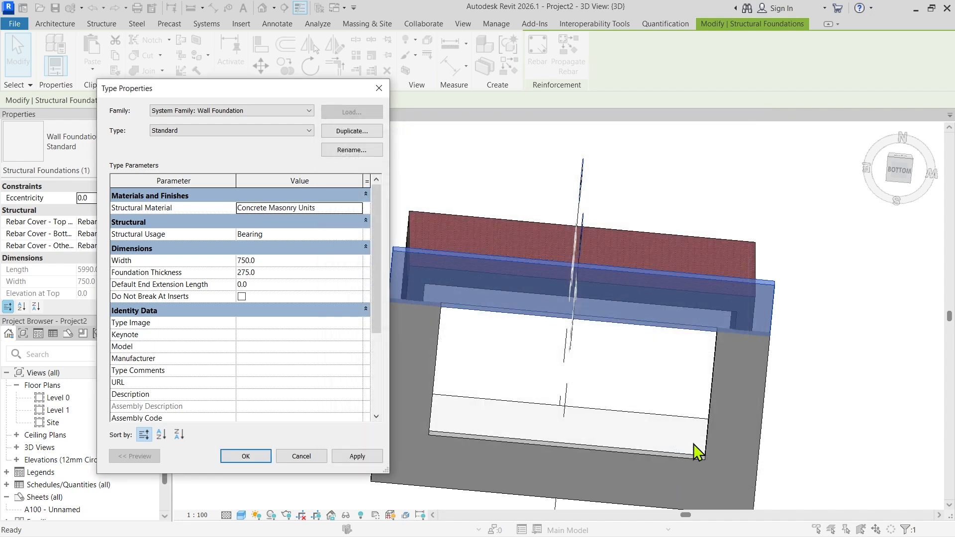
{"action": "left_click", "coordinate": [358, 457]}
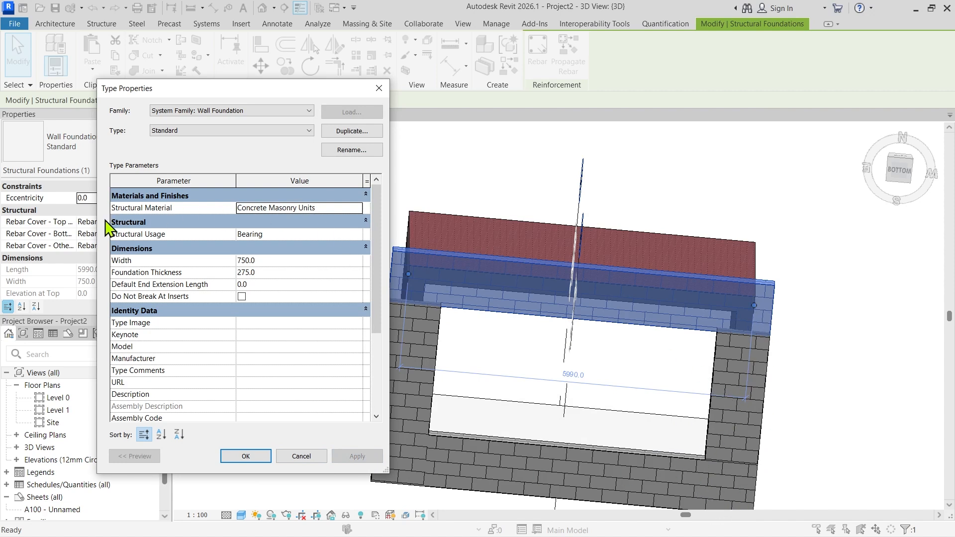
Check the structural usage options, keep Bearing, and set the foundation type's width to 600 mm
{"action": "left_click", "coordinate": [358, 234]}
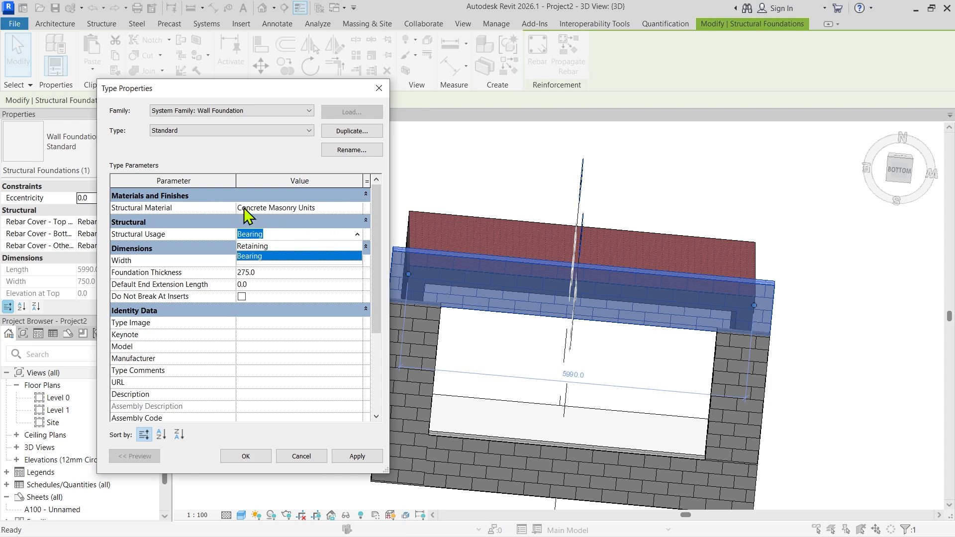
{"action": "left_click", "coordinate": [183, 253]}
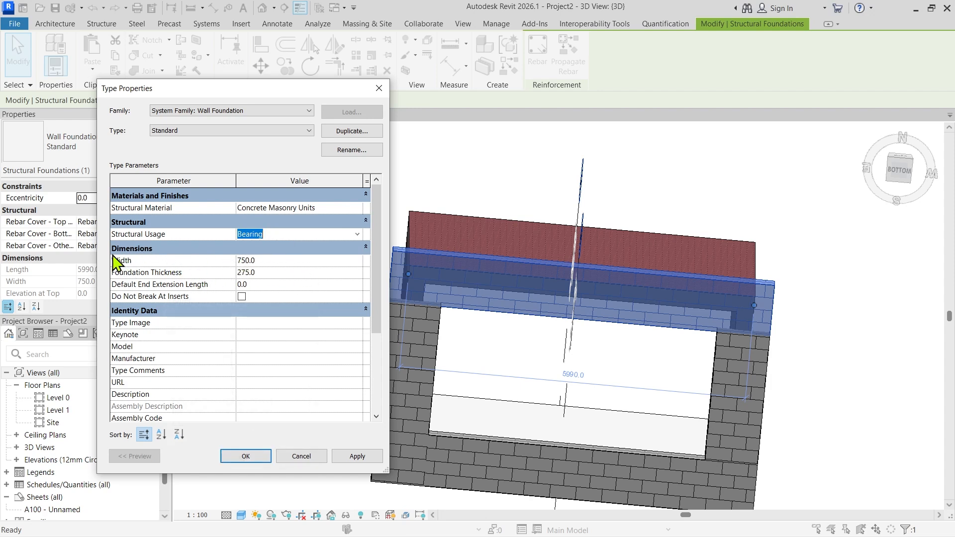
{"action": "left_click", "coordinate": [282, 260]}
{"action": "left_click", "coordinate": [358, 457]}
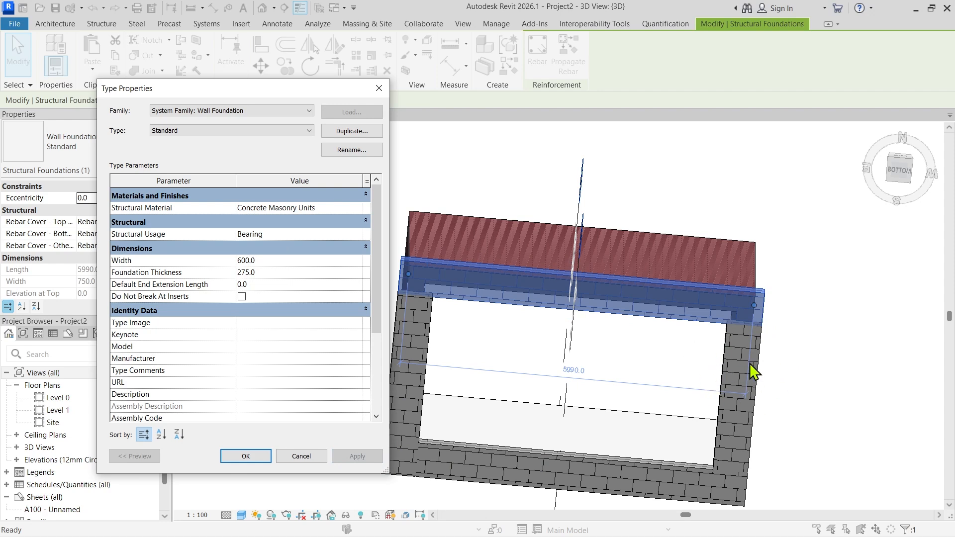
Set the wall foundation type's thickness to 300 mm and accept the type changes
{"action": "left_click", "coordinate": [274, 272]}
{"action": "type", "text": "3"}
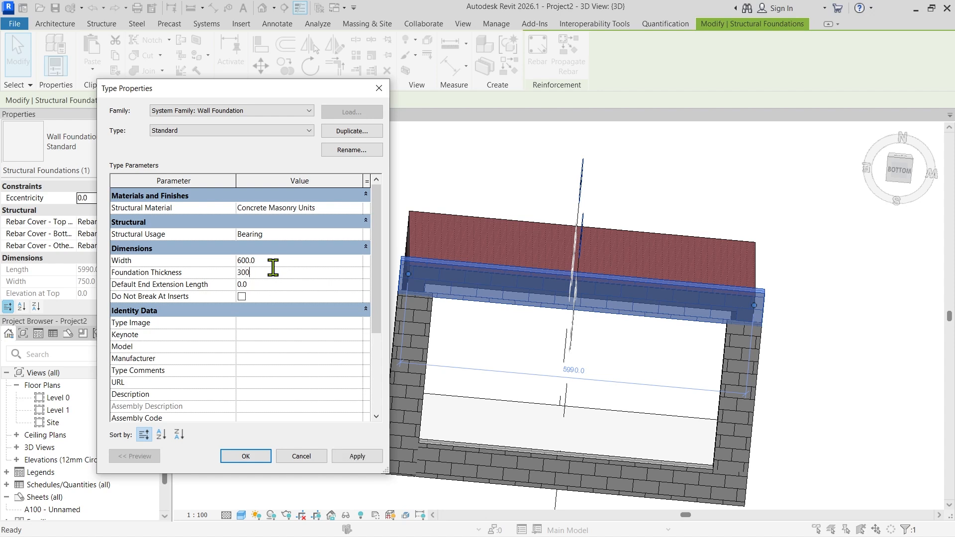
{"action": "type", "text": "00"}
{"action": "left_click", "coordinate": [357, 461]}
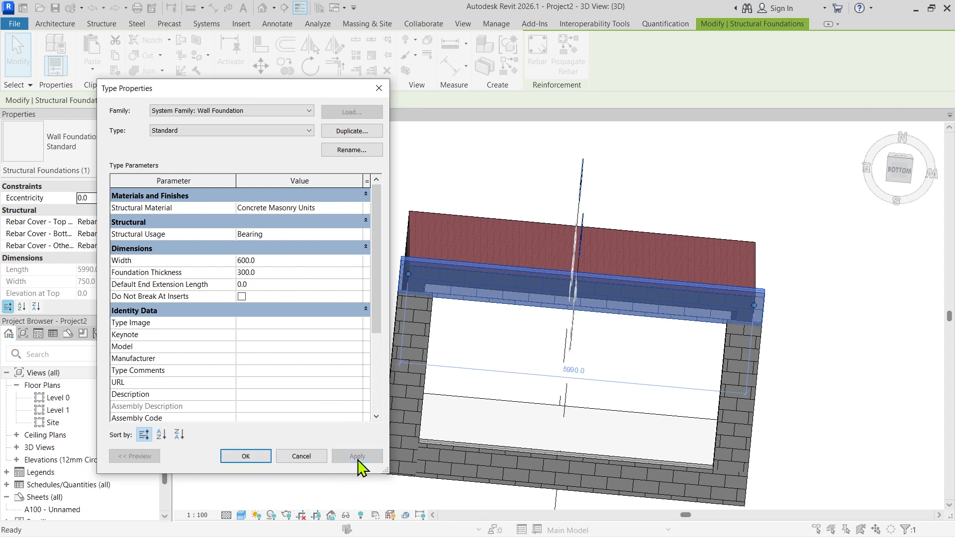
{"action": "left_click", "coordinate": [250, 457]}
View the selected foundation straight on from the back and set its type's foundation thickness to 1000 mm
{"action": "scroll", "coordinate": [77, 217], "scroll_direction": "down", "scroll_amount": 2}
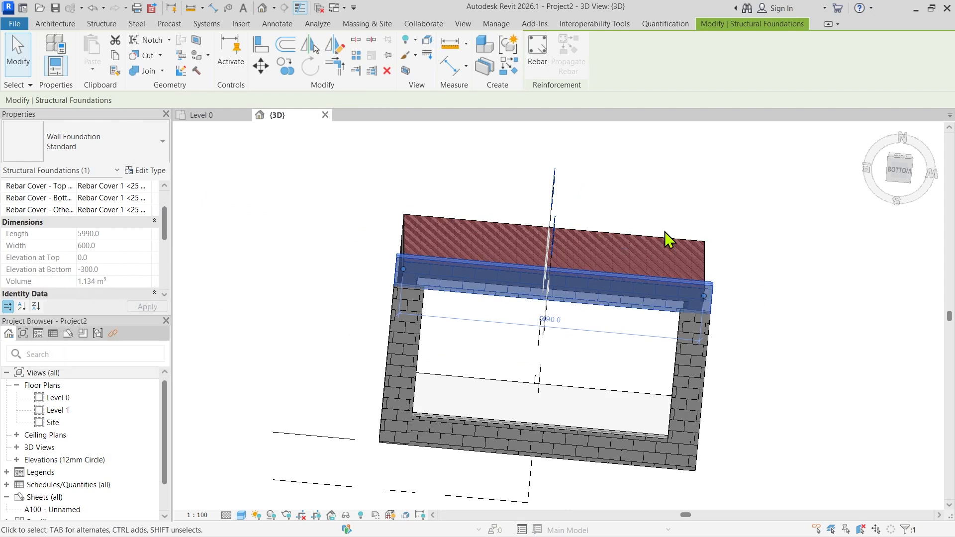
{"action": "middle_click_drag", "start_coordinate": [665, 220], "coordinate": [782, 318], "text": "shift"}
{"action": "left_click", "coordinate": [899, 168]}
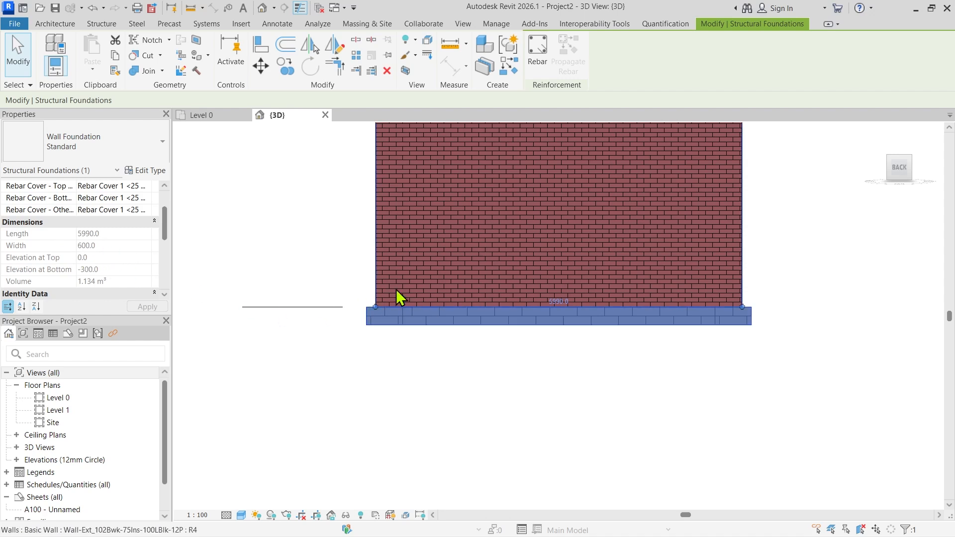
{"action": "left_click", "coordinate": [139, 170]}
{"action": "left_click", "coordinate": [291, 273]}
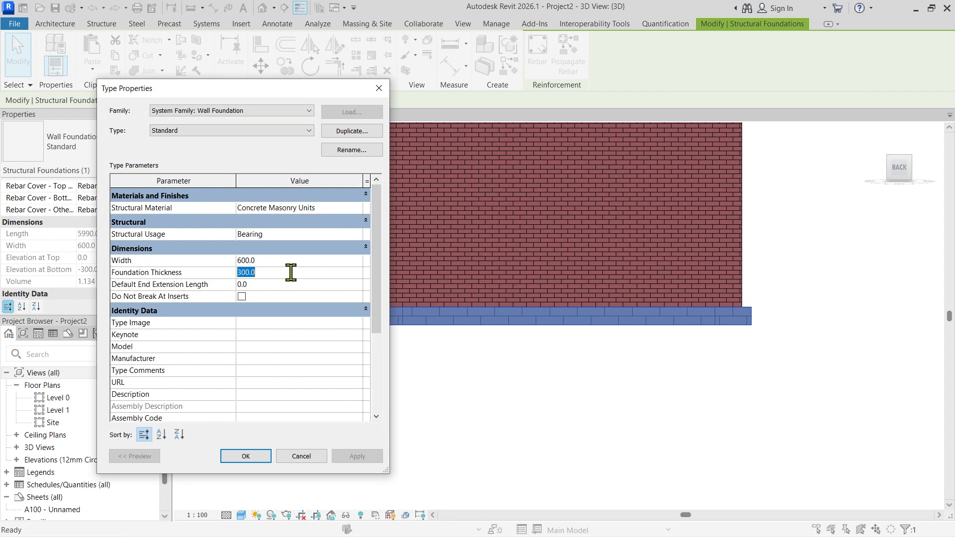
{"action": "type", "text": "1000"}
{"action": "left_click", "coordinate": [364, 459]}
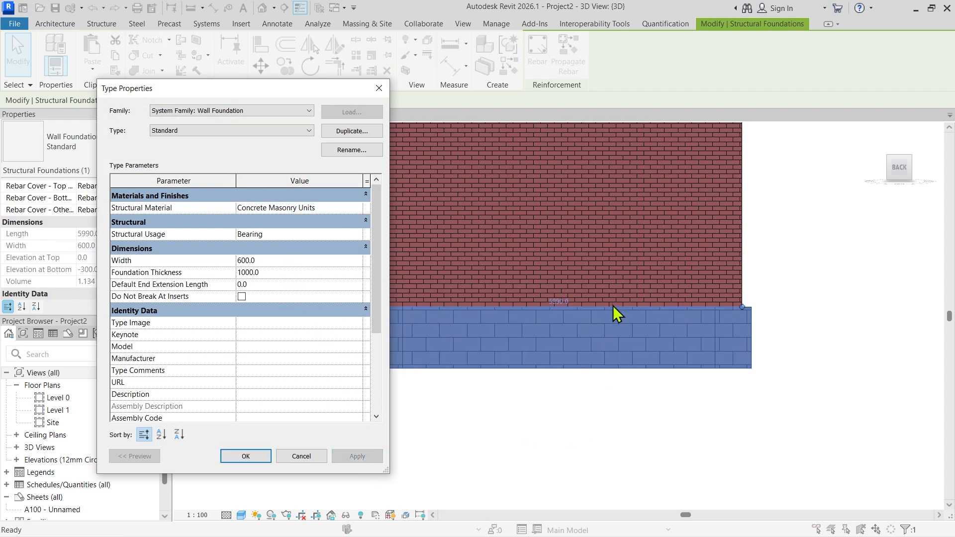
{"action": "left_click", "coordinate": [270, 458]}
{"action": "left_click", "coordinate": [523, 435]}
Delete the wall foundation beneath the short wall on the enclosure's right side
{"action": "scroll", "coordinate": [522, 437], "scroll_direction": "down", "scroll_amount": 1}
{"action": "middle_click_drag", "start_coordinate": [559, 397], "coordinate": [537, 453], "text": "shift"}
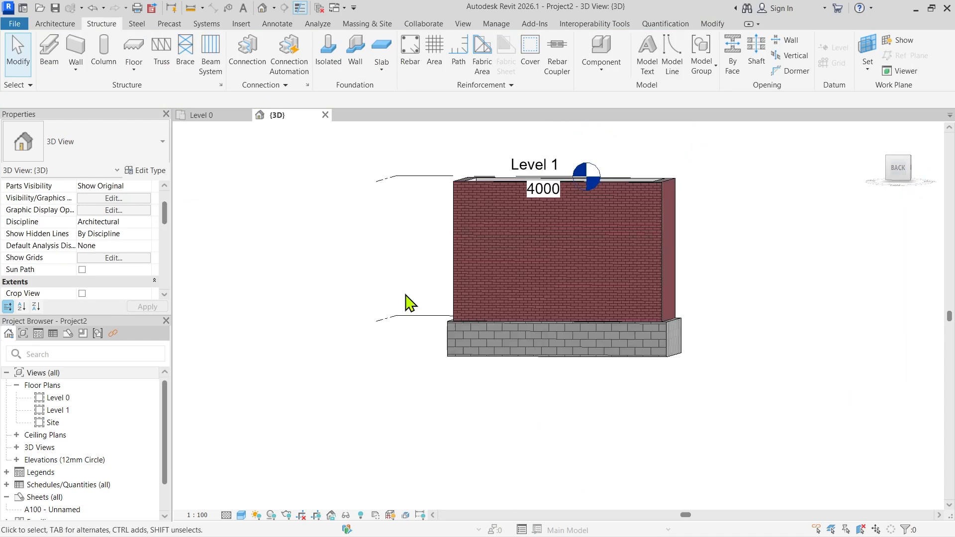
{"action": "middle_click_drag", "start_coordinate": [409, 300], "coordinate": [450, 356], "text": "shift"}
{"action": "left_click", "coordinate": [449, 355]}
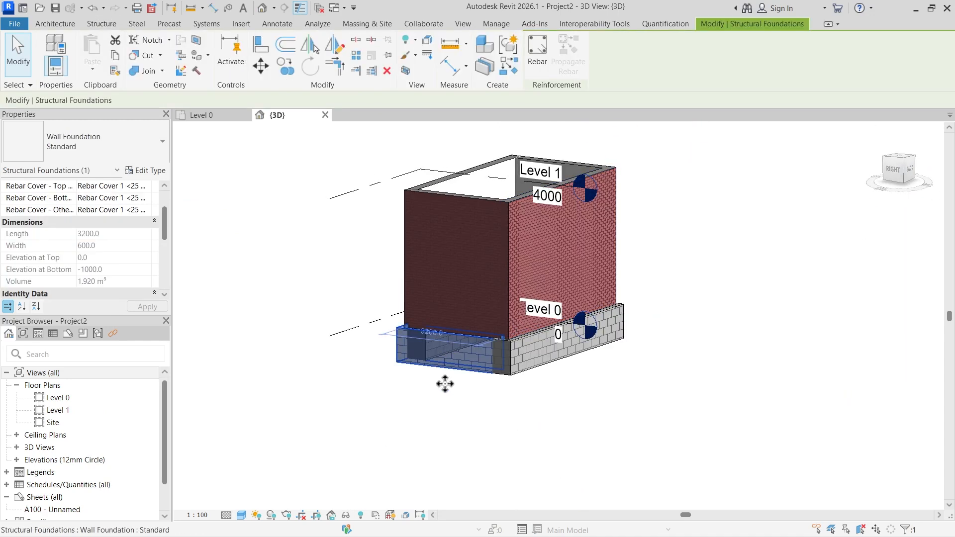
{"action": "left_click", "coordinate": [492, 391]}
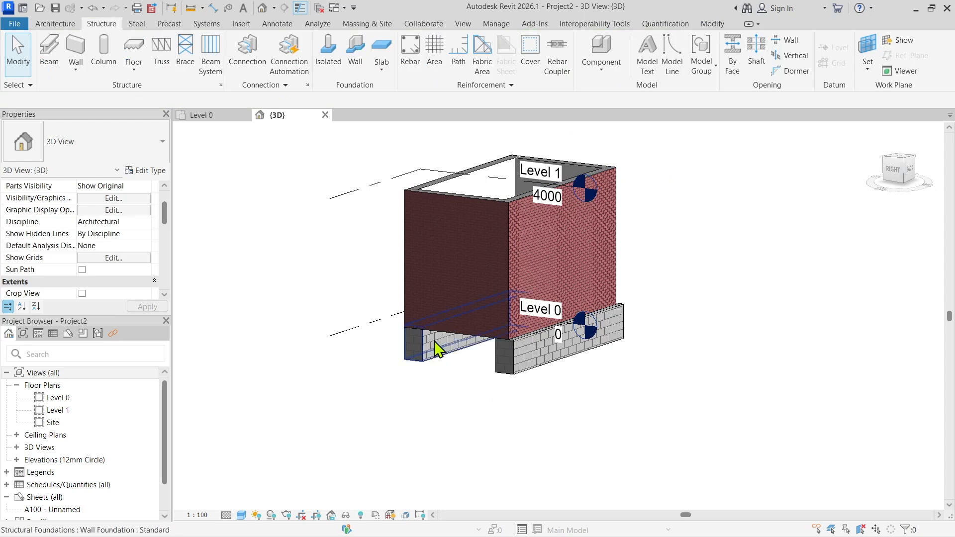
Select the foundation under the back wall and set its type's default end extension length to 300 mm
{"action": "left_click", "coordinate": [893, 174]}
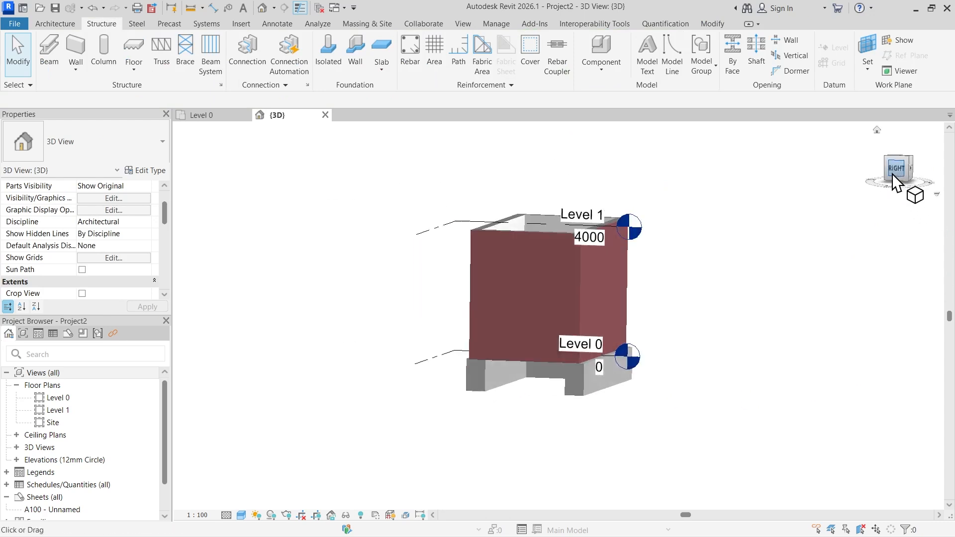
{"action": "left_click", "coordinate": [917, 167]}
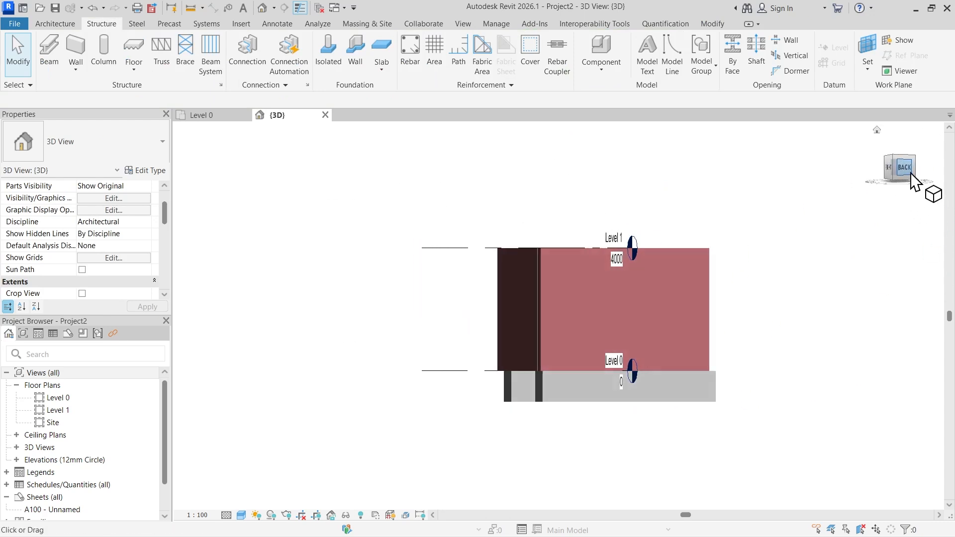
{"action": "left_click", "coordinate": [602, 400]}
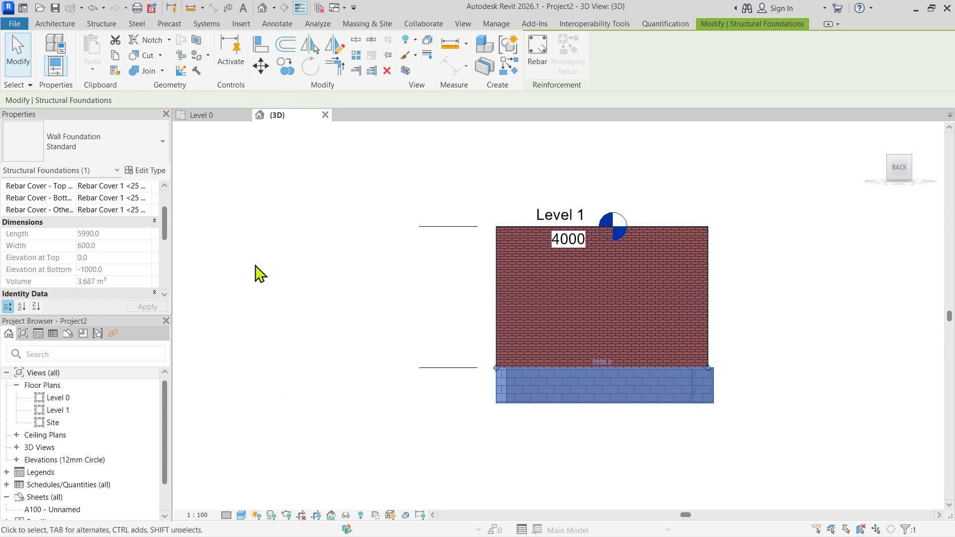
{"action": "left_click", "coordinate": [145, 171]}
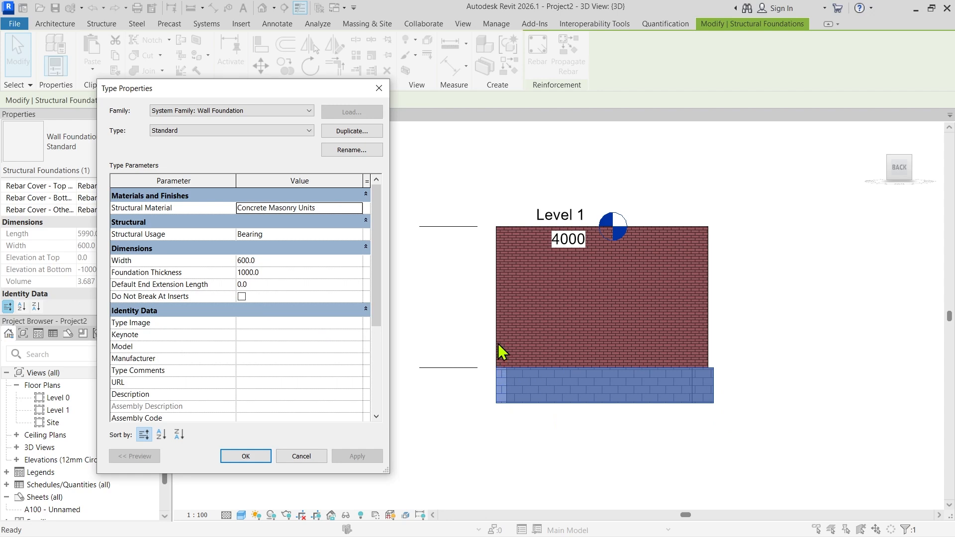
{"action": "left_click", "coordinate": [272, 285]}
{"action": "type", "text": "30"}
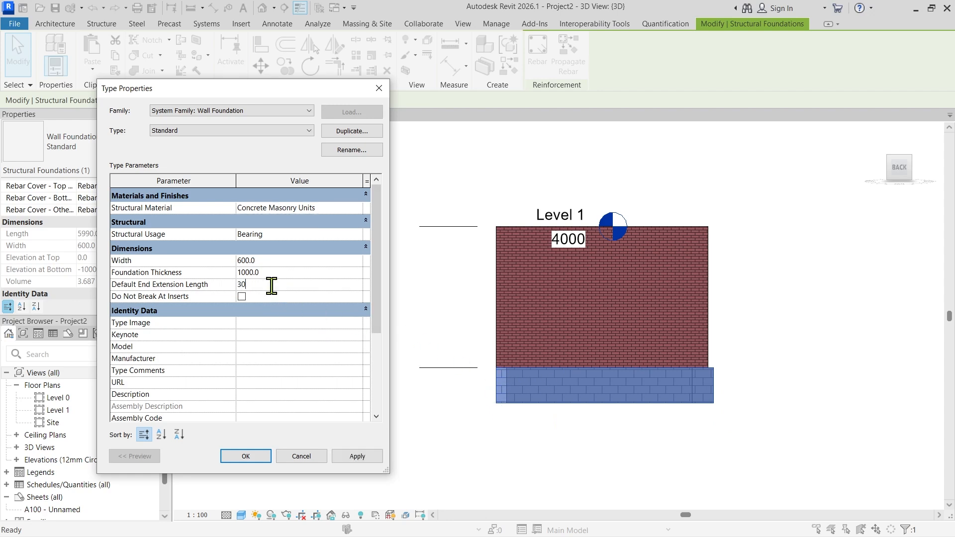
{"action": "left_click", "coordinate": [357, 456]}
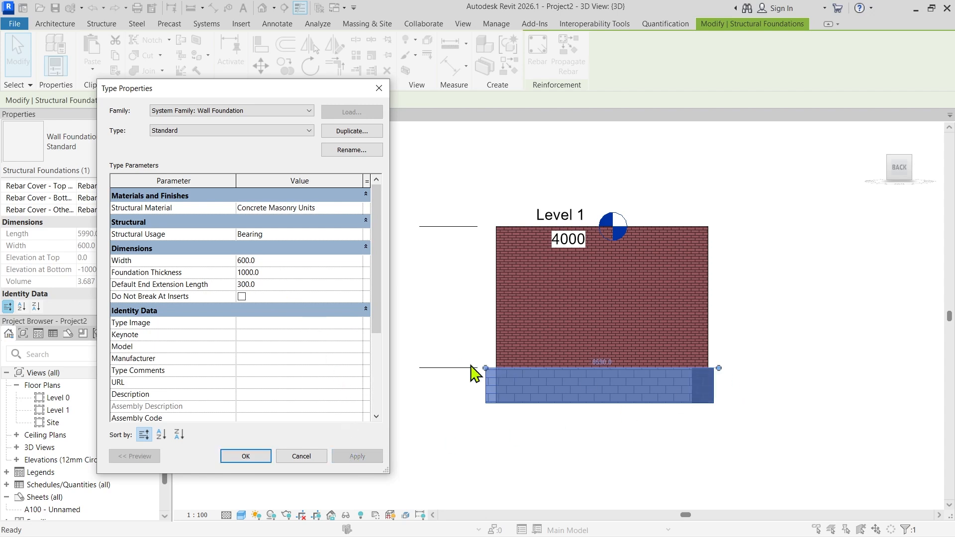
{"action": "left_click", "coordinate": [246, 456]}
Examine the foundations' free ends where the short foundation is missing, and select the left wall's foundation to check its length
{"action": "middle_click_drag", "start_coordinate": [799, 484], "coordinate": [613, 465], "text": "shift"}
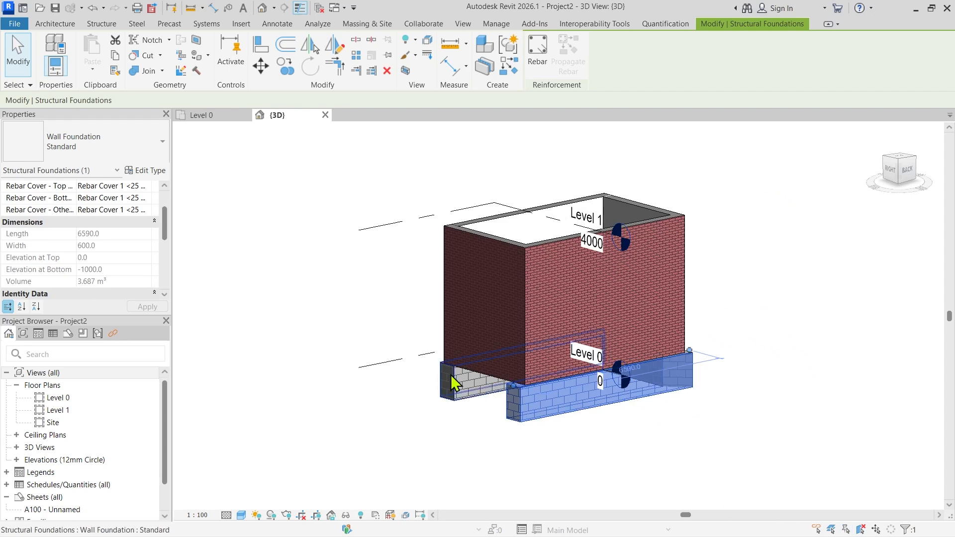
{"action": "scroll", "coordinate": [421, 363], "scroll_direction": "up", "scroll_amount": 5}
{"action": "scroll", "coordinate": [443, 365], "scroll_direction": "down", "scroll_amount": 3}
{"action": "middle_click_drag", "start_coordinate": [414, 304], "coordinate": [540, 366], "text": "shift"}
{"action": "middle_click_drag", "start_coordinate": [684, 262], "coordinate": [673, 446], "text": "shift"}
{"action": "left_click", "coordinate": [673, 445]}
{"action": "left_click", "coordinate": [665, 419]}
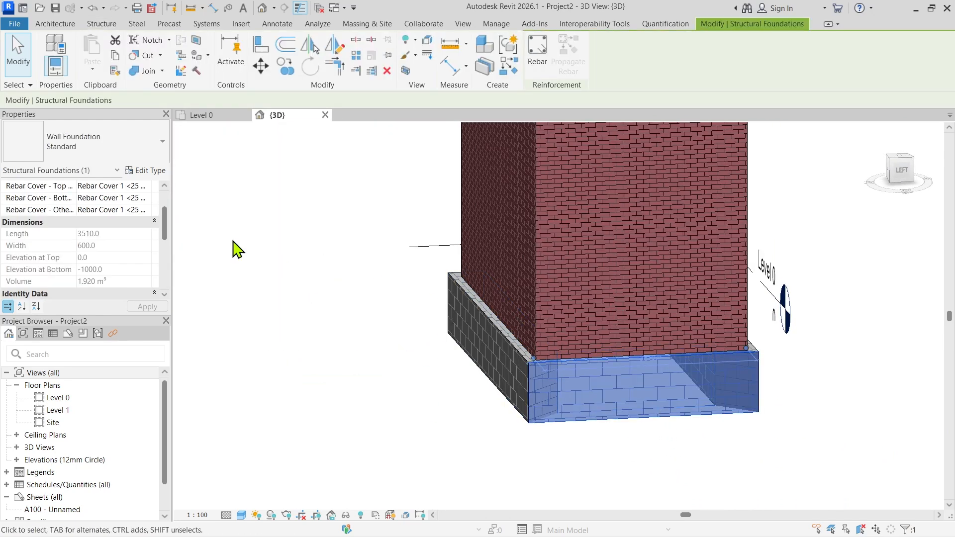
{"action": "left_click", "coordinate": [148, 174]}
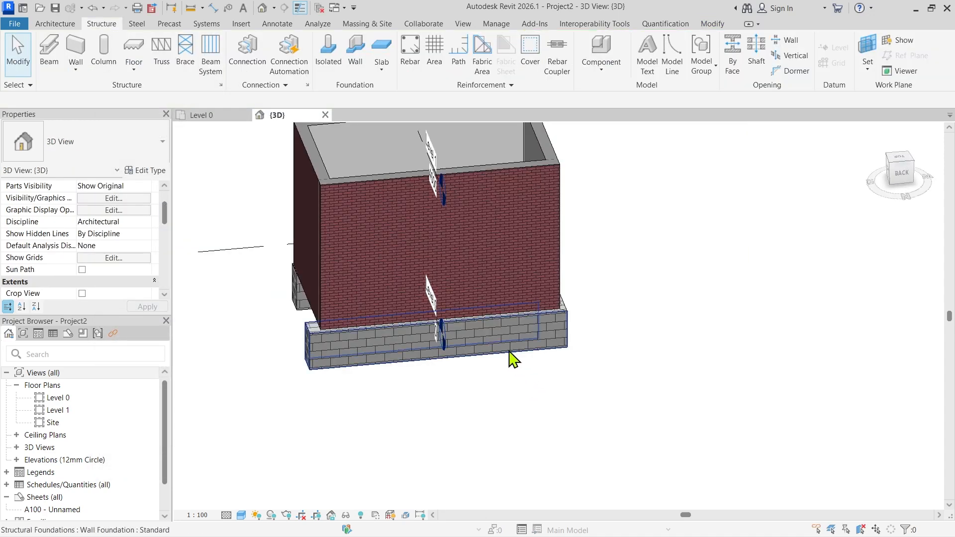
Review the back foundation's type properties, including Do Not Break At Inserts, and close them without changes
{"action": "left_click", "coordinate": [398, 336]}
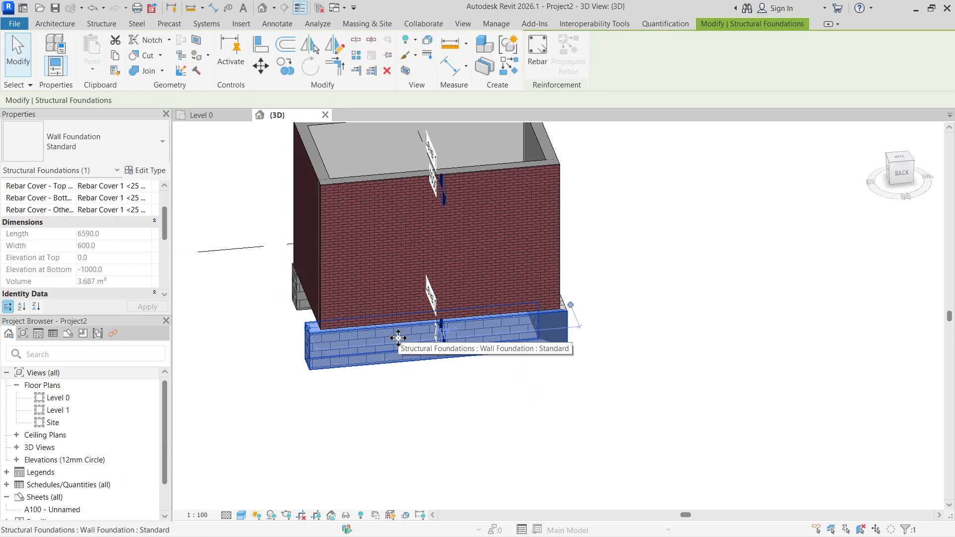
{"action": "left_click", "coordinate": [152, 172]}
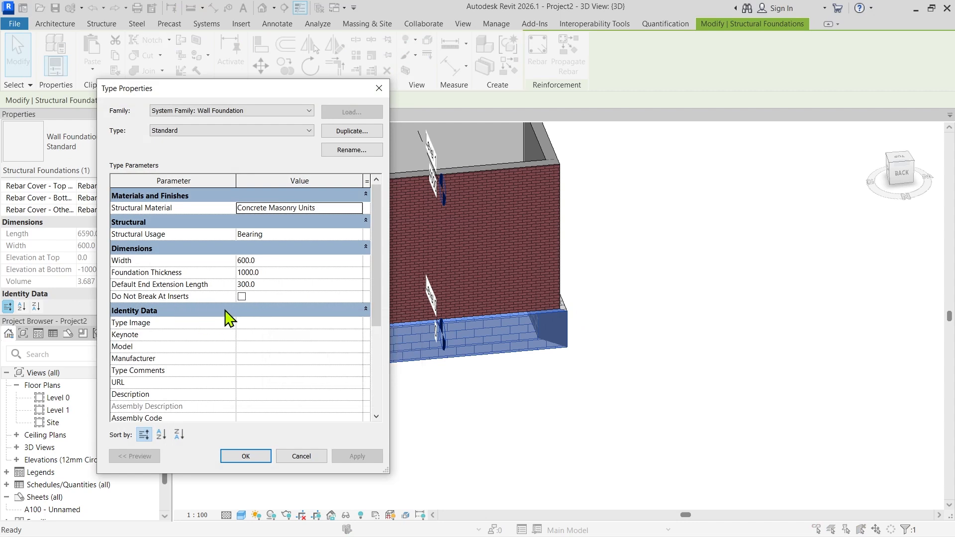
{"action": "key", "text": "Escape"}
{"action": "key", "text": "Escape"}
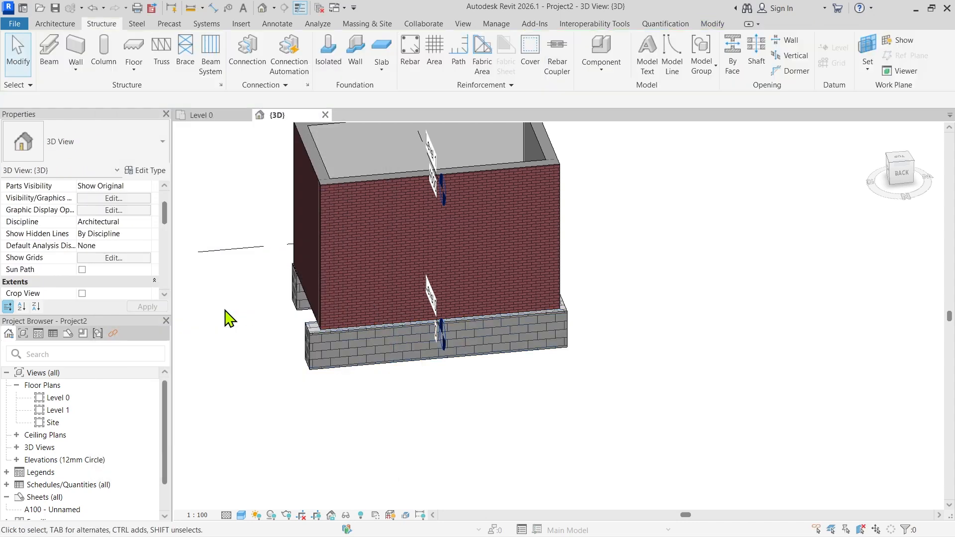
In the Level 0 floor plan, place a Doors_ExtDbl_Flush 1810x2110mm double door at the middle of the front wall, swinging inward
{"action": "left_click", "coordinate": [204, 115]}
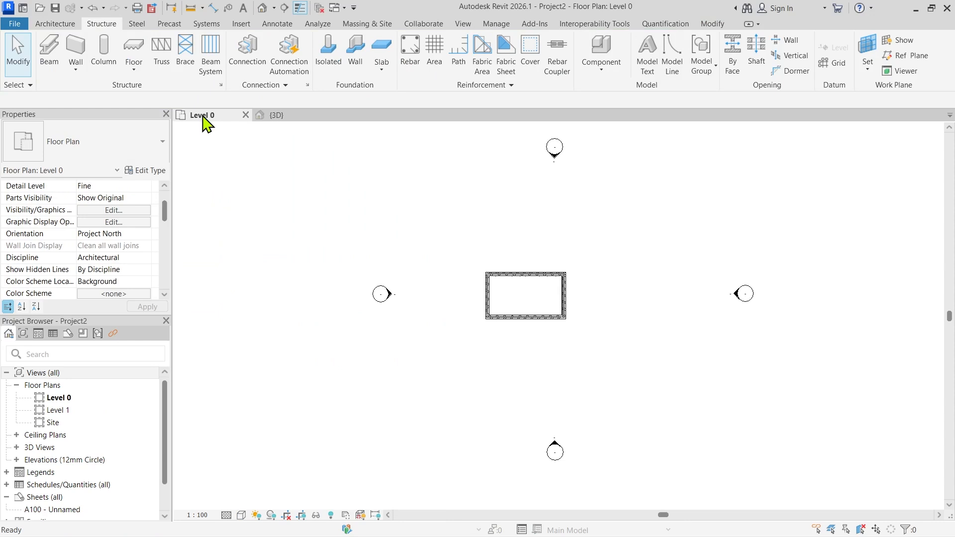
{"action": "left_click", "coordinate": [66, 24]}
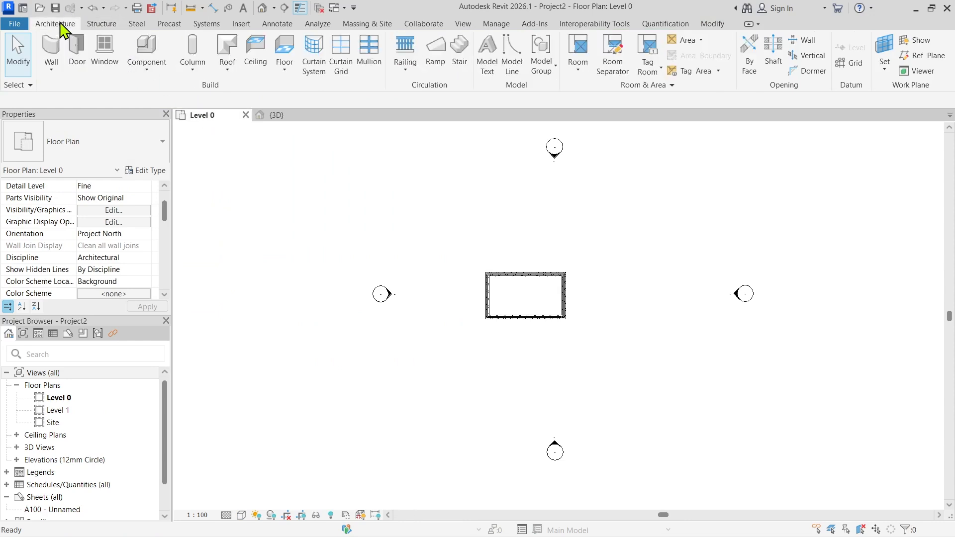
{"action": "left_click", "coordinate": [80, 54]}
{"action": "scroll", "coordinate": [522, 323], "scroll_direction": "up", "scroll_amount": 1}
{"action": "scroll", "coordinate": [523, 323], "scroll_direction": "up", "scroll_amount": 1}
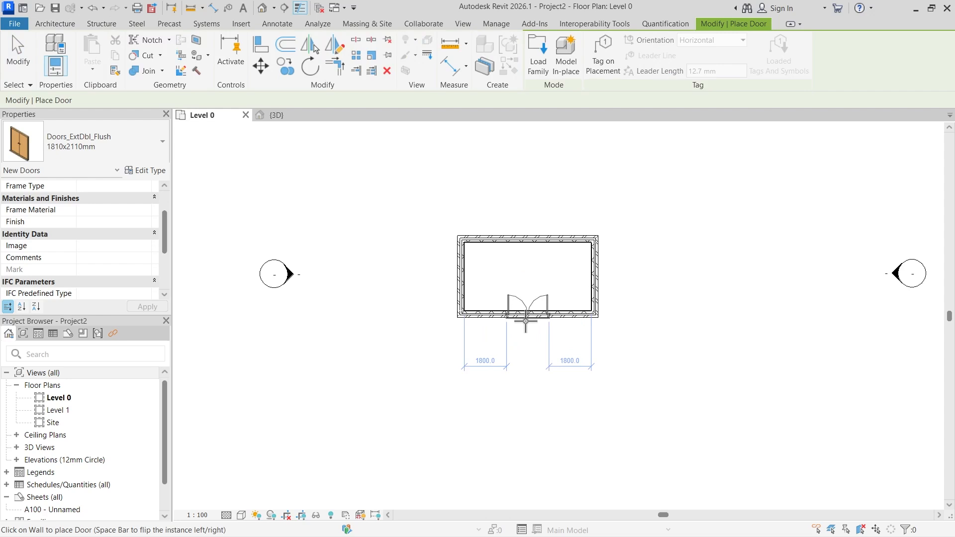
{"action": "left_click", "coordinate": [527, 323]}
{"action": "key", "text": "Escape"}
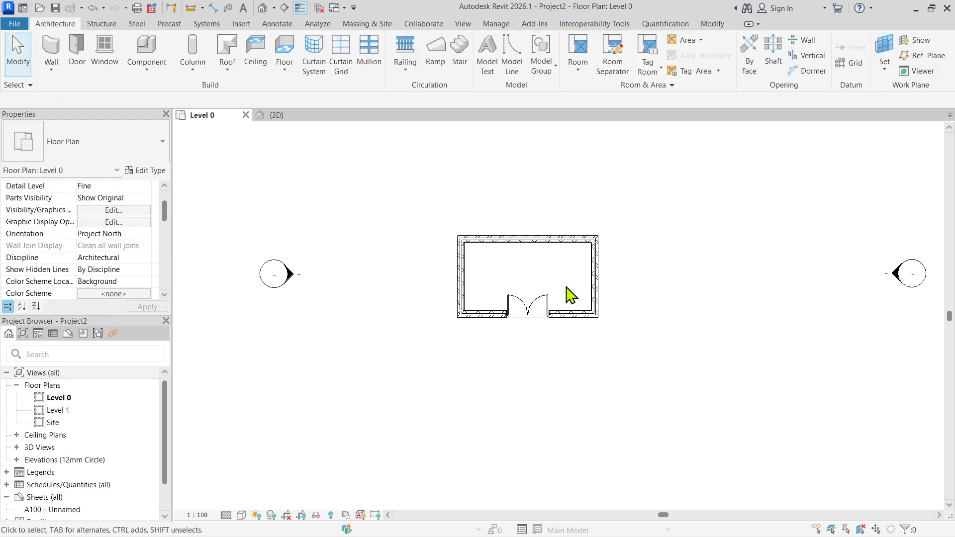
In the 3D view, set the default end extension length of the wall foundation type beneath the front door to 0 mm
{"action": "left_click", "coordinate": [293, 119]}
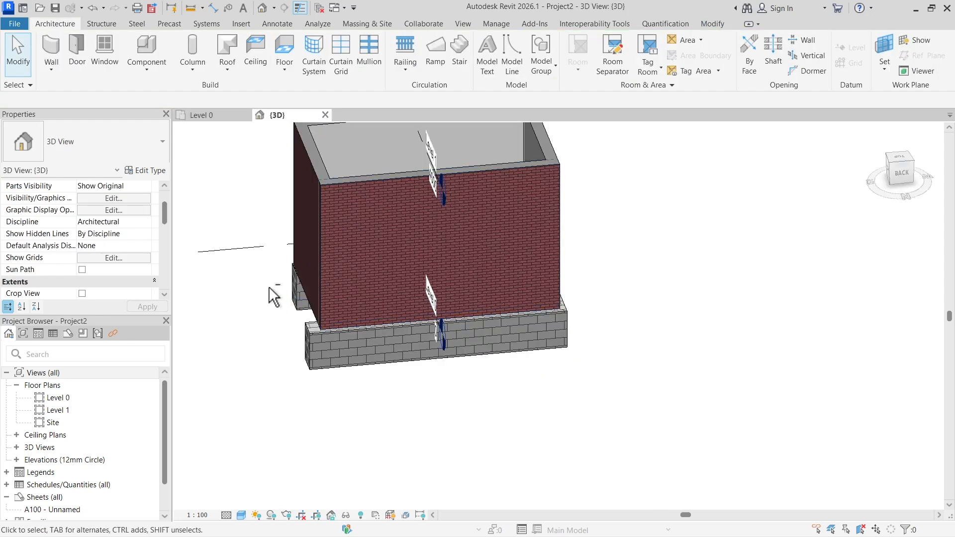
{"action": "middle_click_drag", "start_coordinate": [274, 298], "coordinate": [497, 367], "text": "shift"}
{"action": "scroll", "coordinate": [465, 415], "scroll_direction": "up", "scroll_amount": 3}
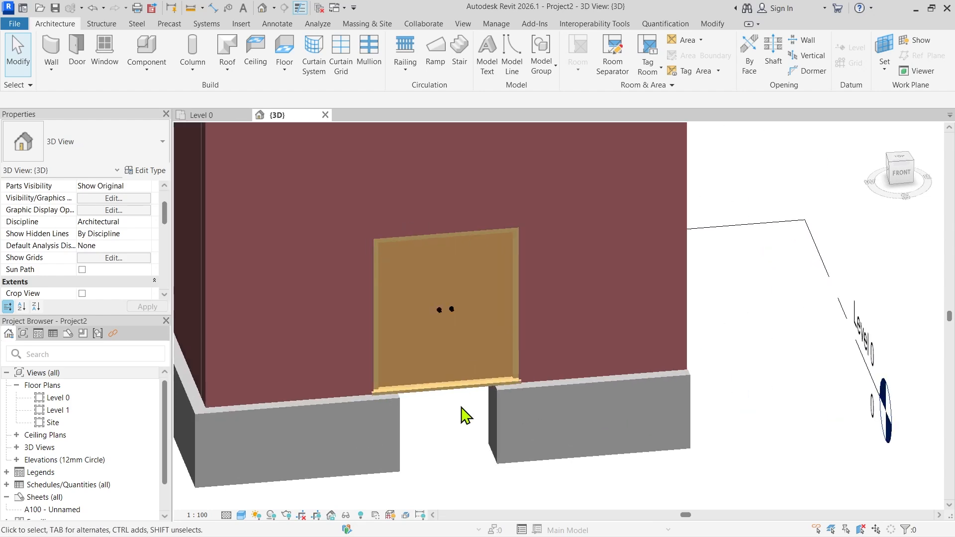
{"action": "middle_click_drag", "start_coordinate": [466, 415], "coordinate": [497, 337]}
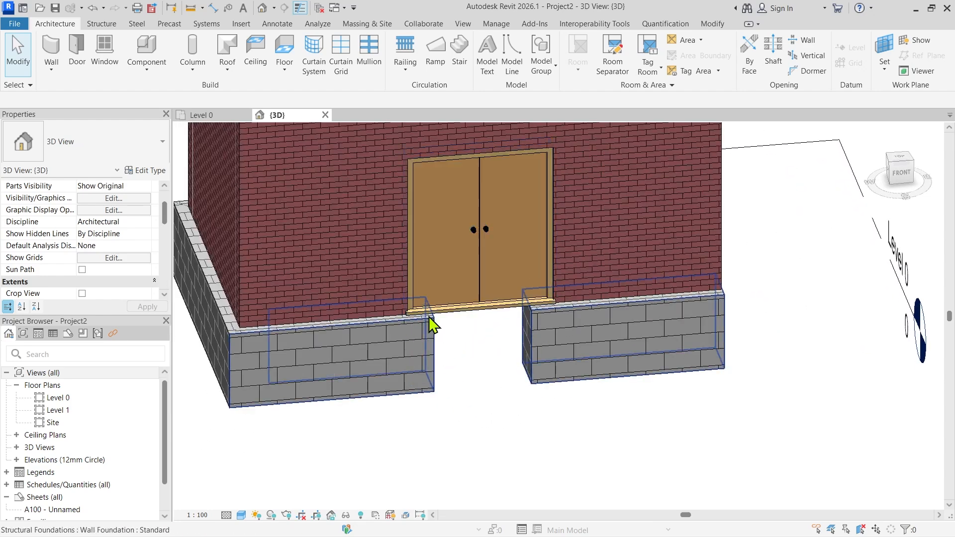
{"action": "left_click", "coordinate": [550, 316]}
{"action": "left_click", "coordinate": [145, 170]}
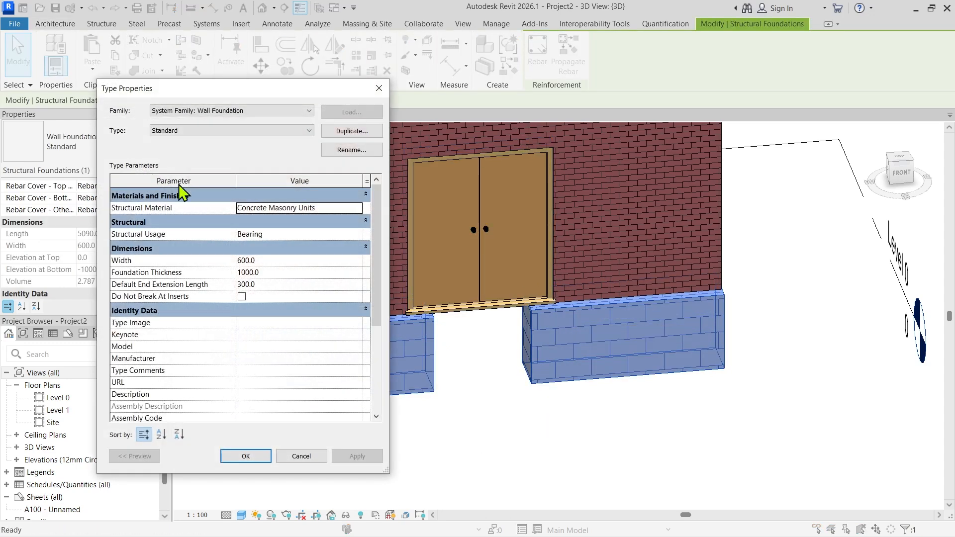
{"action": "left_click", "coordinate": [288, 286]}
{"action": "type", "text": "0"}
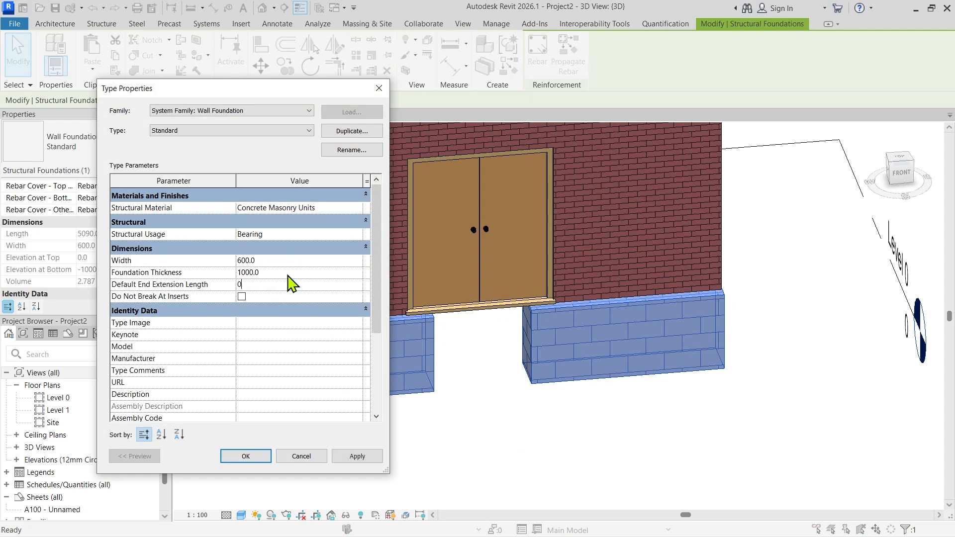
{"action": "left_click", "coordinate": [357, 457]}
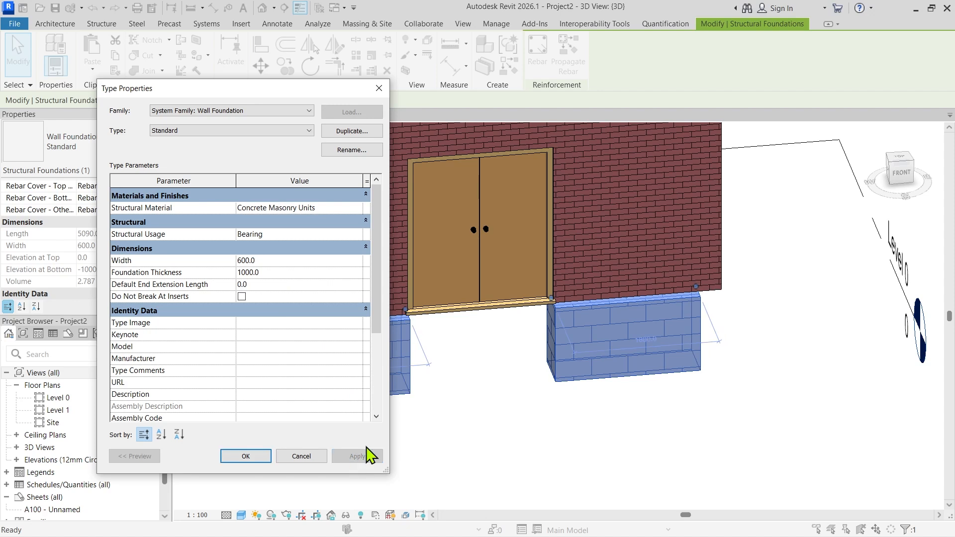
Turn on Do Not Break At Inserts for the wall foundation type so the footing runs continuously under the door
{"action": "left_click_drag", "start_coordinate": [279, 92], "coordinate": [225, 96]}
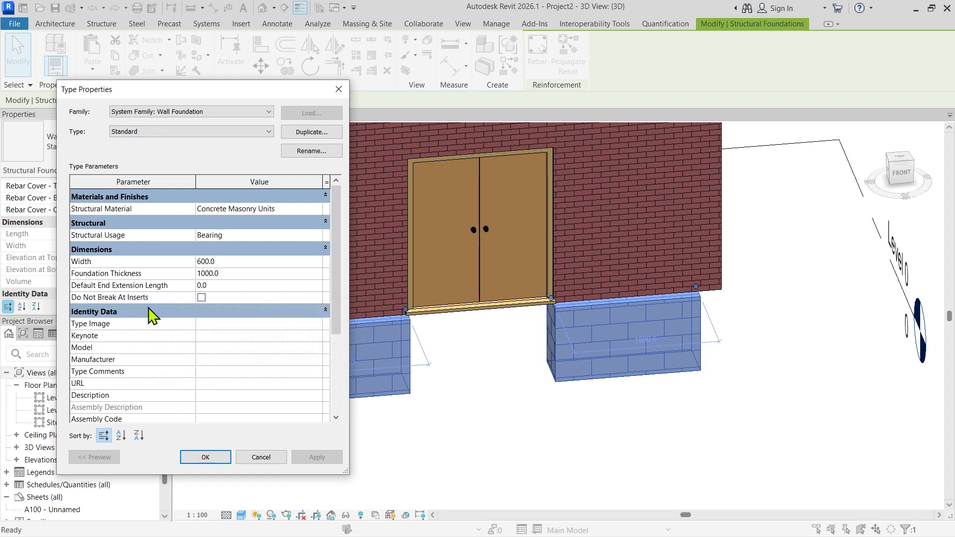
{"action": "left_click", "coordinate": [202, 297]}
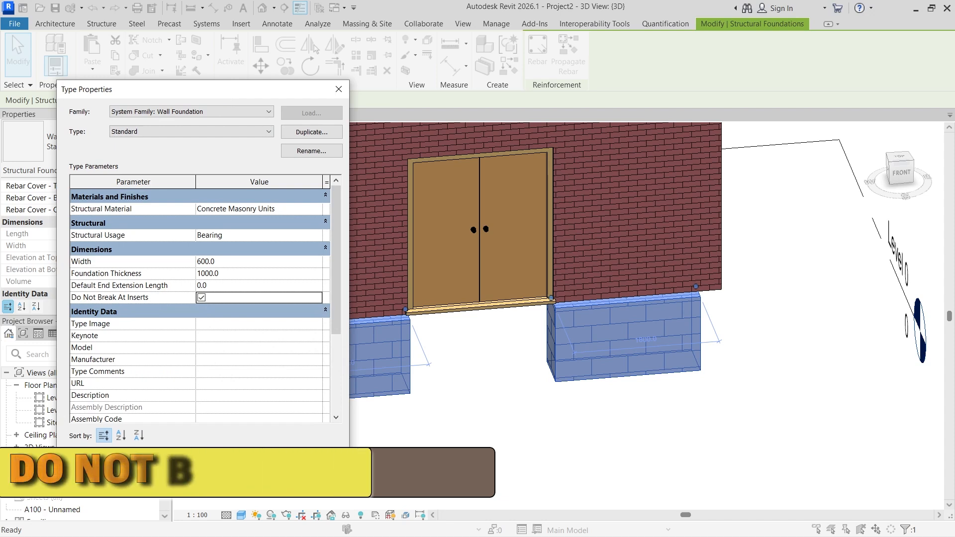
{"action": "left_click", "coordinate": [314, 476]}
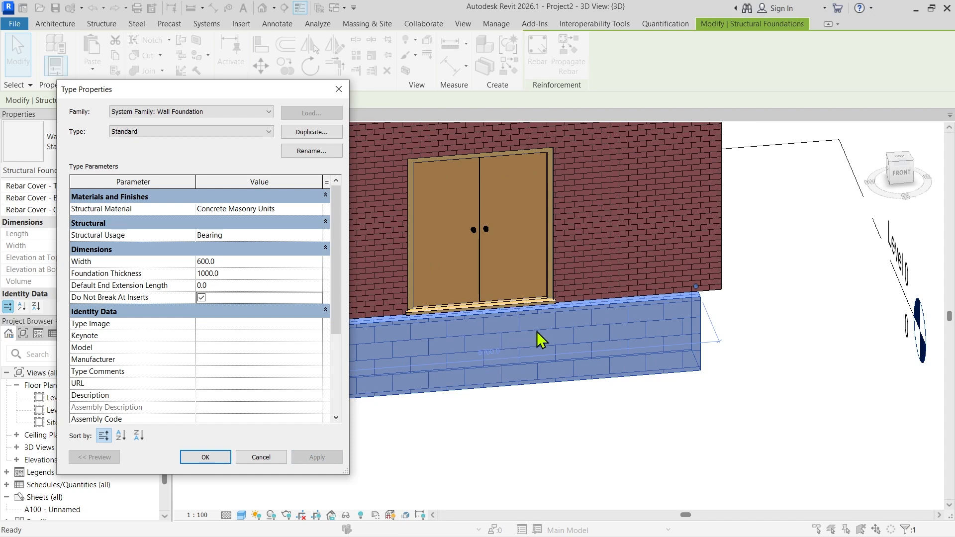
Delete the short wall foundation at the enclosure's left side, between the front and back foundations
{"action": "scroll", "coordinate": [269, 234], "scroll_direction": "down", "scroll_amount": 2}
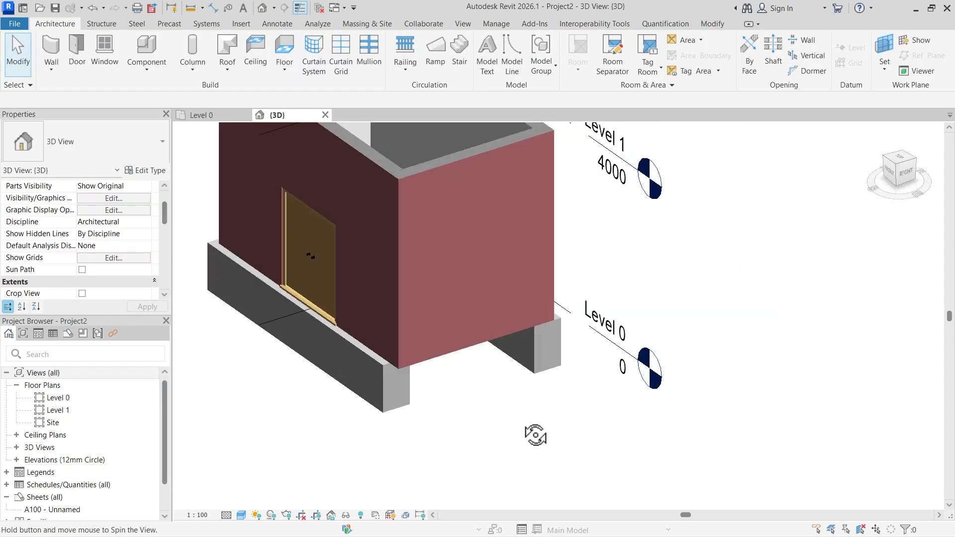
{"action": "middle_click_drag", "start_coordinate": [533, 437], "coordinate": [636, 410], "text": "shift"}
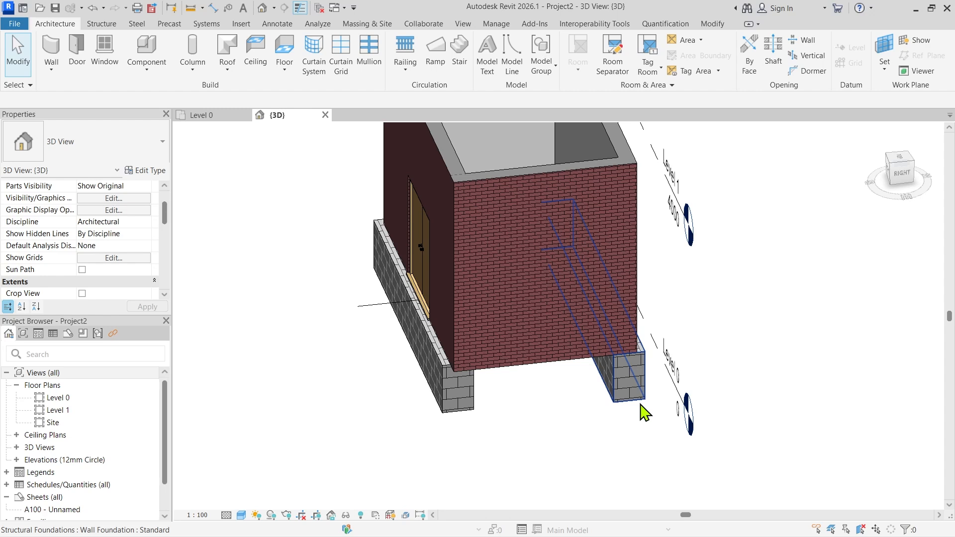
{"action": "left_click", "coordinate": [901, 174]}
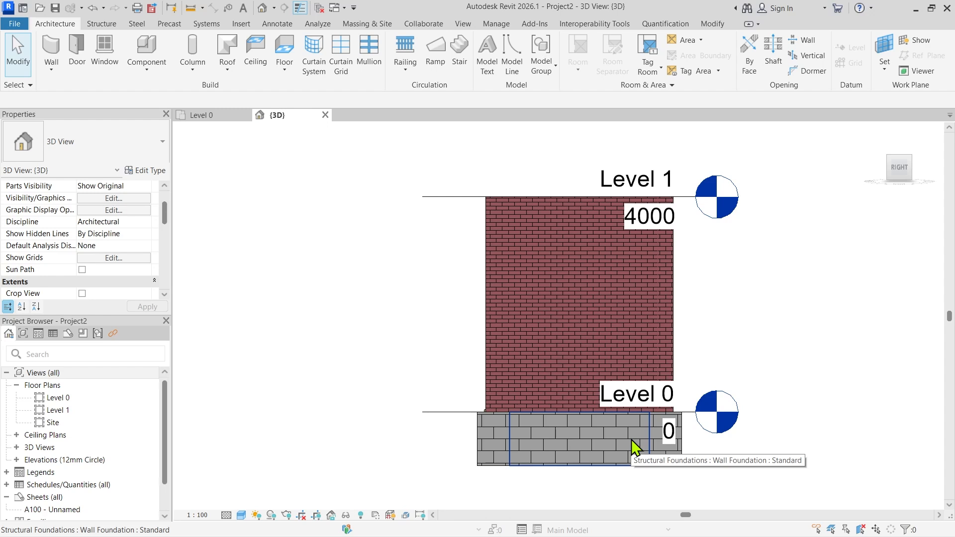
{"action": "middle_click_drag", "start_coordinate": [631, 439], "coordinate": [545, 332]}
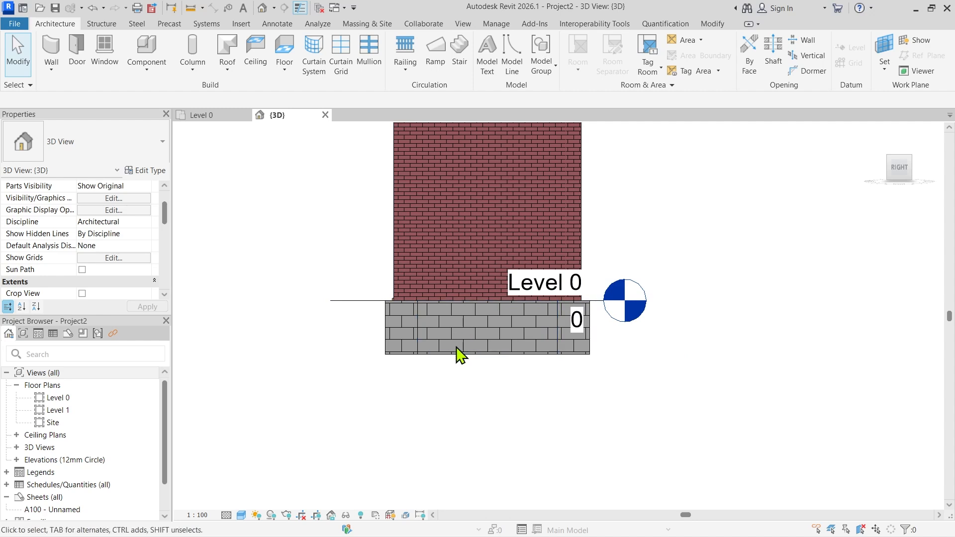
{"action": "middle_click_drag", "start_coordinate": [506, 441], "coordinate": [528, 361], "text": "shift"}
{"action": "left_click", "coordinate": [469, 425]}
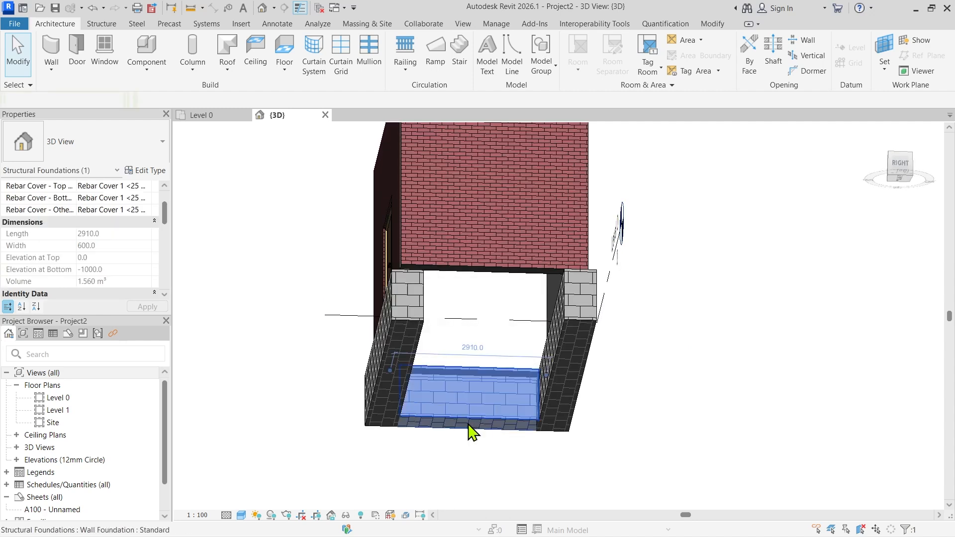
{"action": "key", "text": "Delete"}
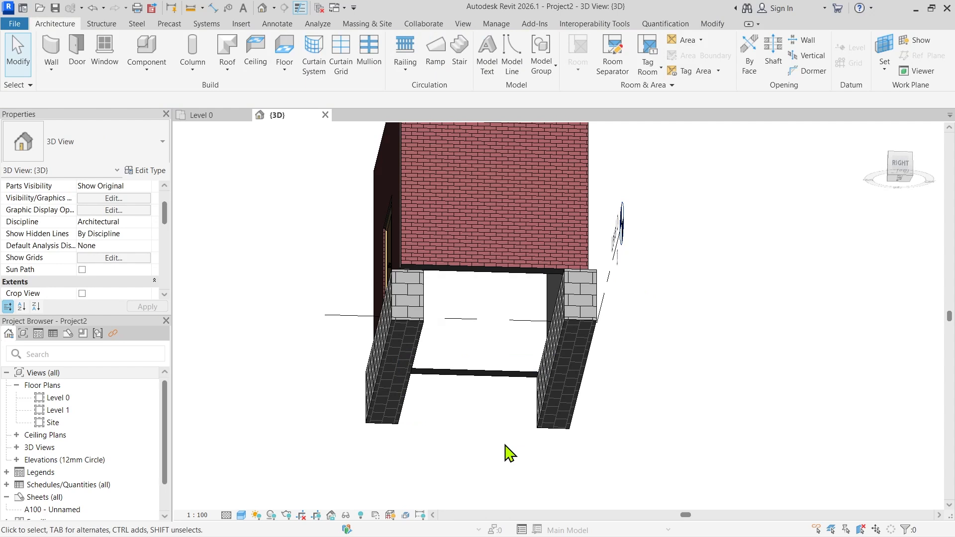
View the model squarely from its right side and set the front wall foundation's eccentricity to 100 mm
{"action": "left_click", "coordinate": [903, 166]}
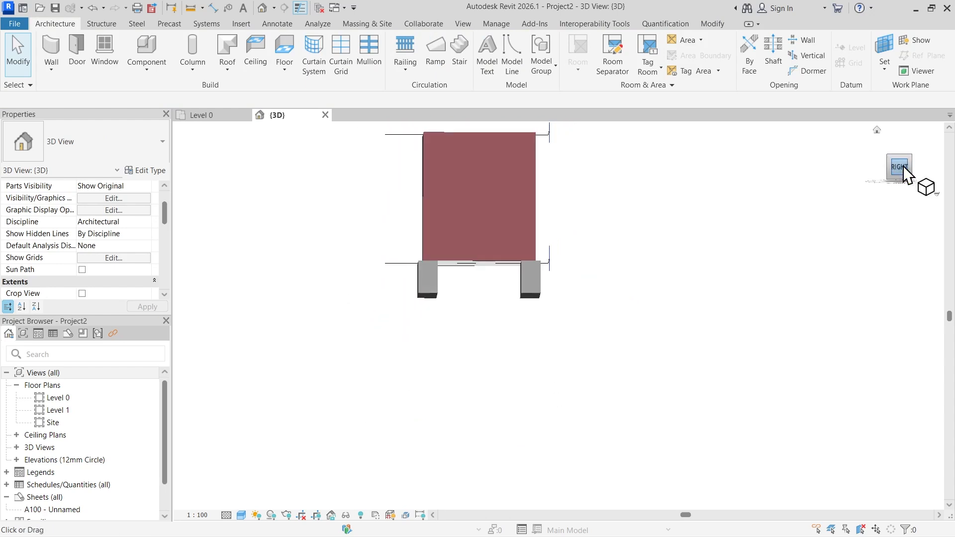
{"action": "scroll", "coordinate": [560, 368], "scroll_direction": "up", "scroll_amount": 4}
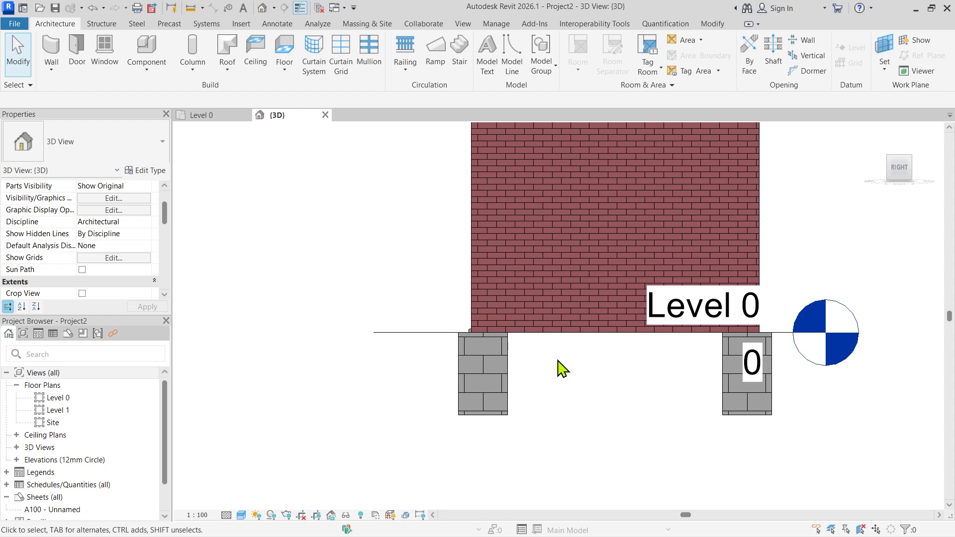
{"action": "left_click", "coordinate": [508, 372]}
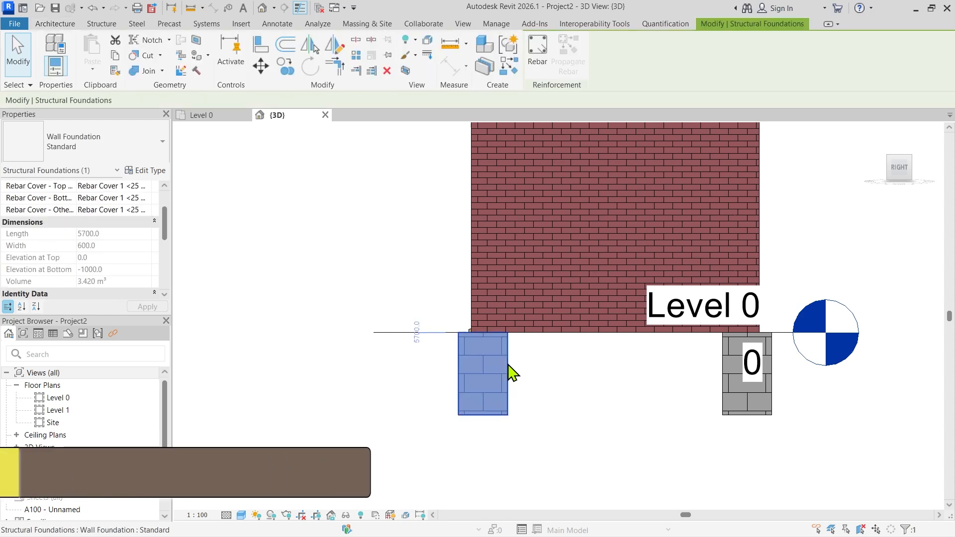
{"action": "scroll", "coordinate": [85, 266], "scroll_direction": "up", "scroll_amount": 2}
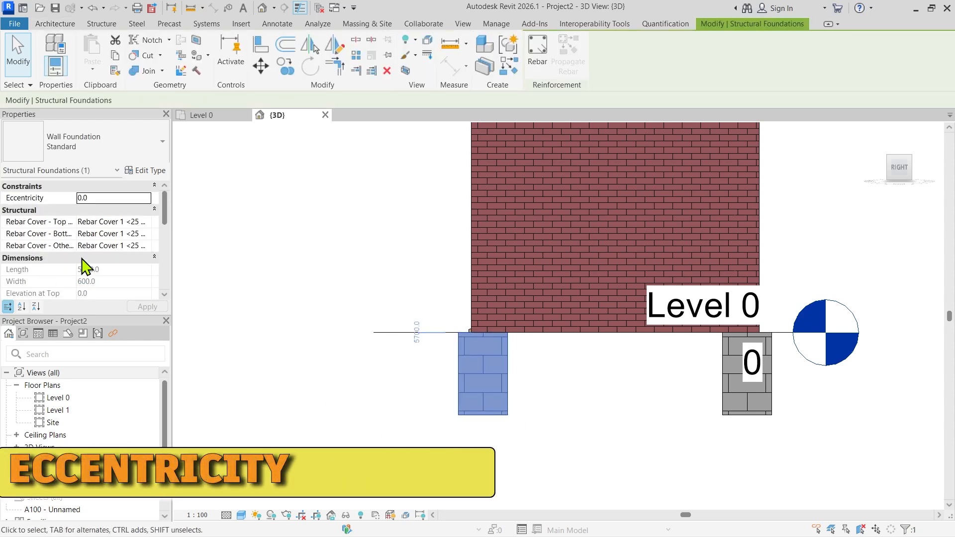
{"action": "left_click", "coordinate": [117, 198]}
{"action": "type", "text": "10"}
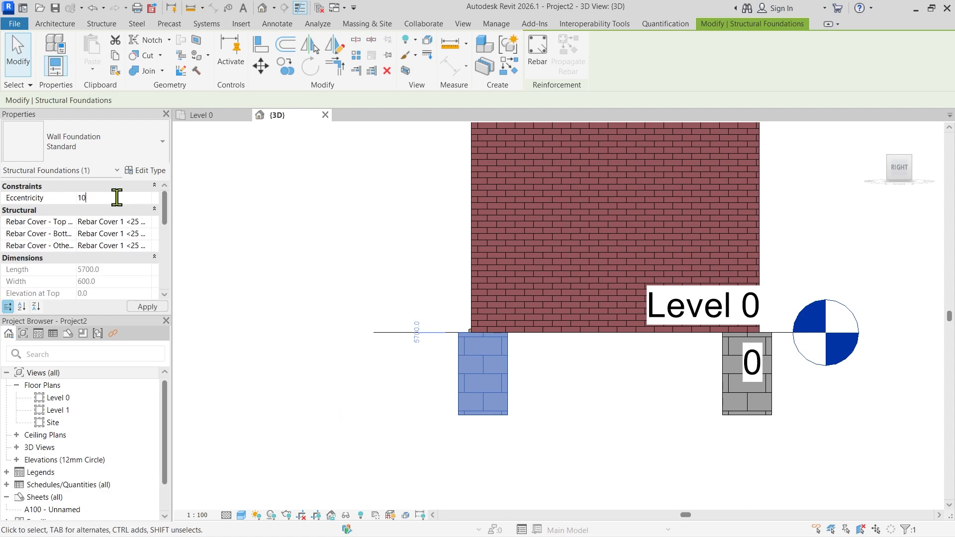
{"action": "type", "text": "0"}
{"action": "key", "text": "Return"}
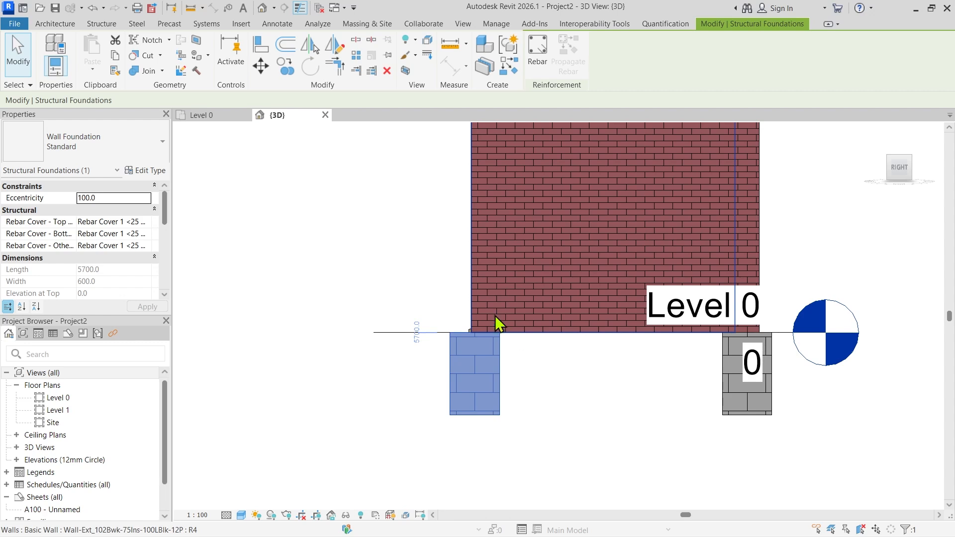
Set the front foundation's eccentricity to -100 mm, and try a value of 200 mm
{"action": "left_click", "coordinate": [116, 198]}
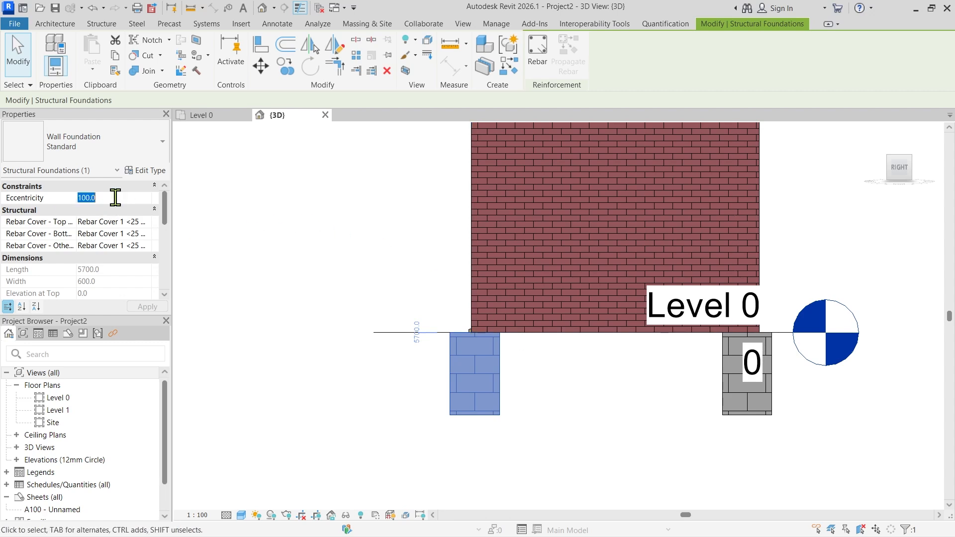
{"action": "type", "text": "-"}
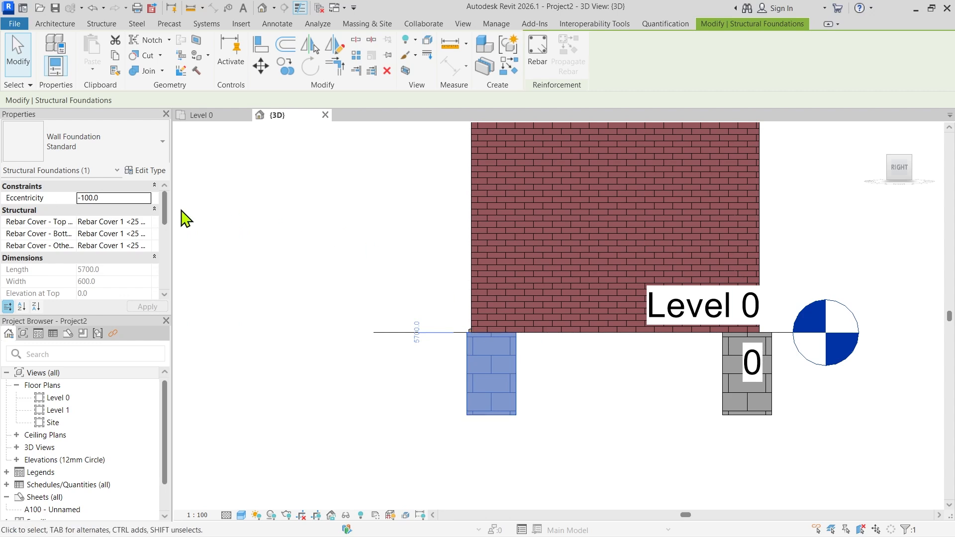
{"action": "left_click", "coordinate": [121, 197]}
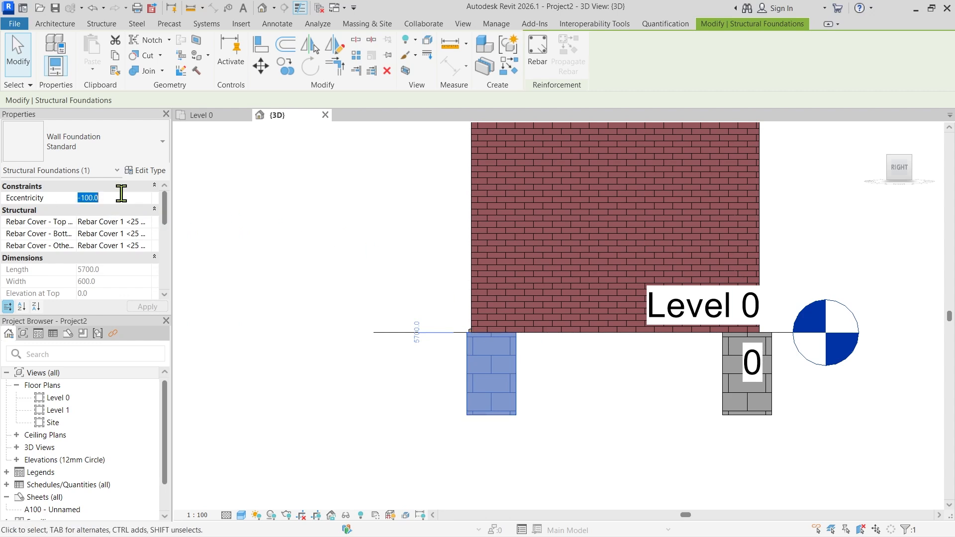
{"action": "type", "text": "200"}
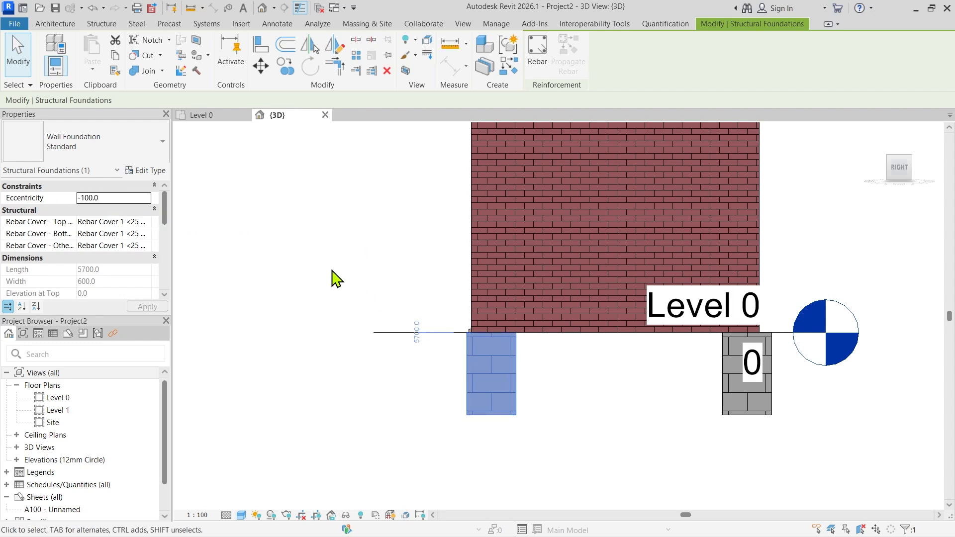
Set the front foundation's eccentricity to 150 mm
{"action": "left_click", "coordinate": [128, 199]}
{"action": "type", "text": "1"}
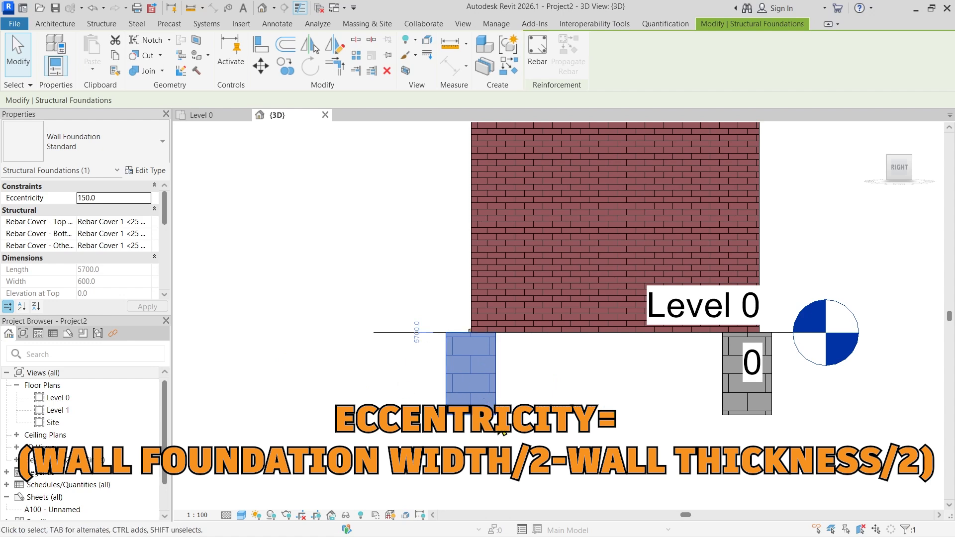
Check the brick wall's width in its type properties, and reselect the front foundation to compare its eccentricity
{"action": "left_click", "coordinate": [469, 248]}
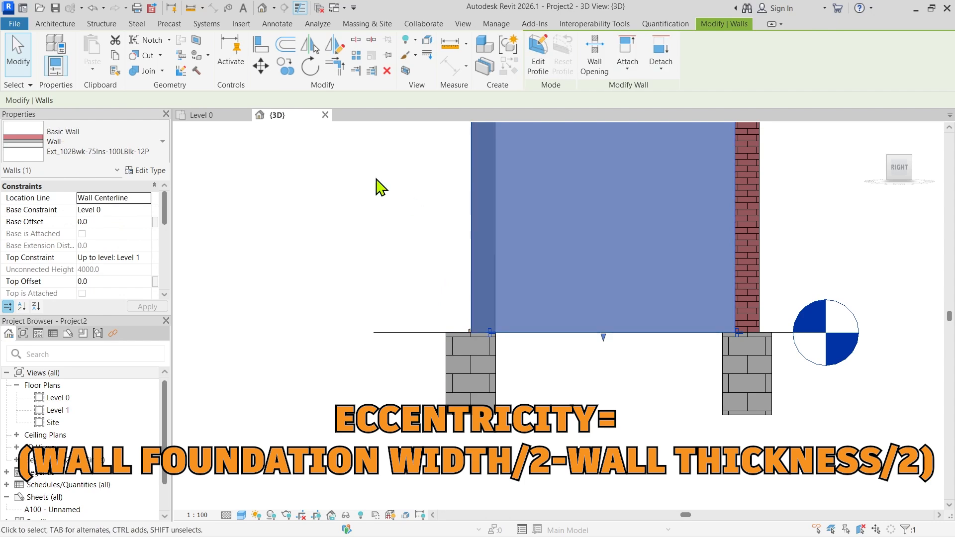
{"action": "left_click", "coordinate": [155, 170]}
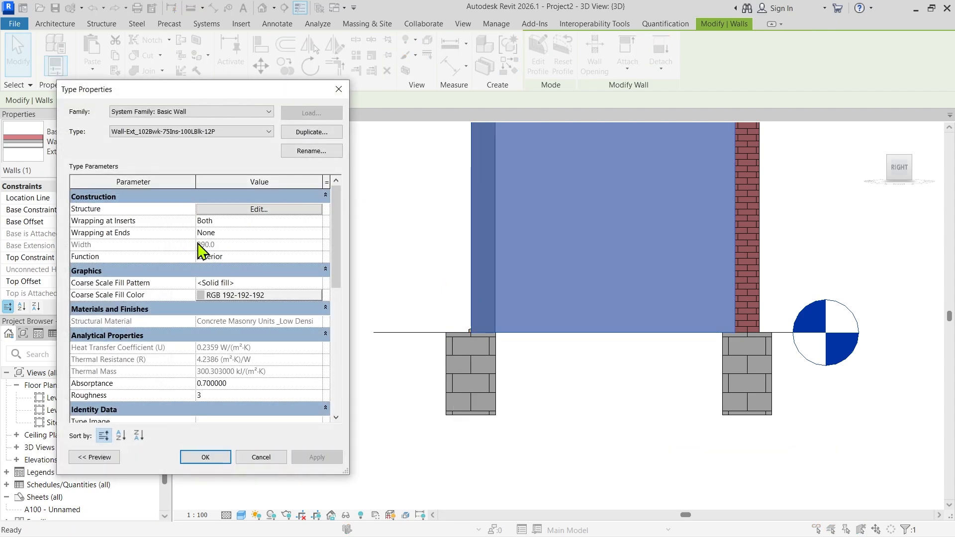
{"action": "left_click", "coordinate": [338, 90]}
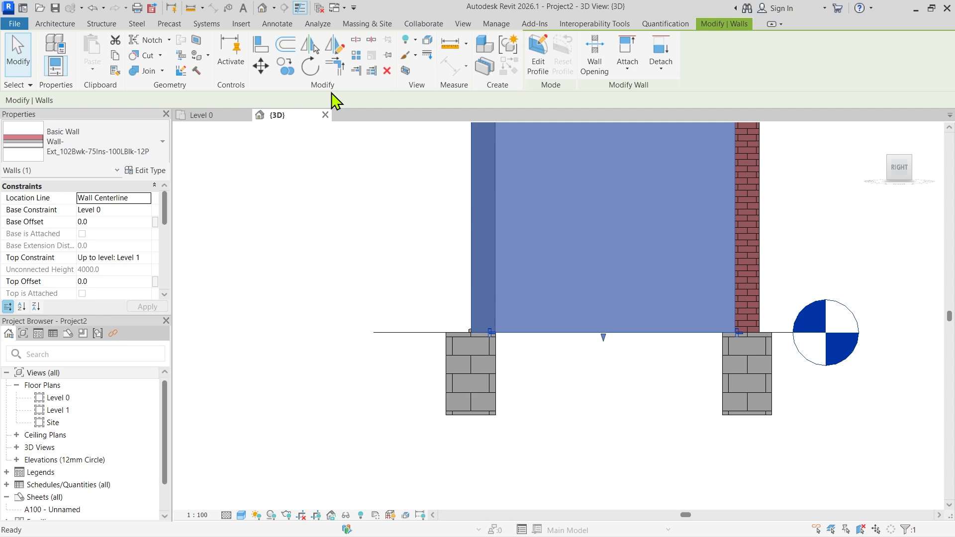
{"action": "left_click", "coordinate": [347, 238]}
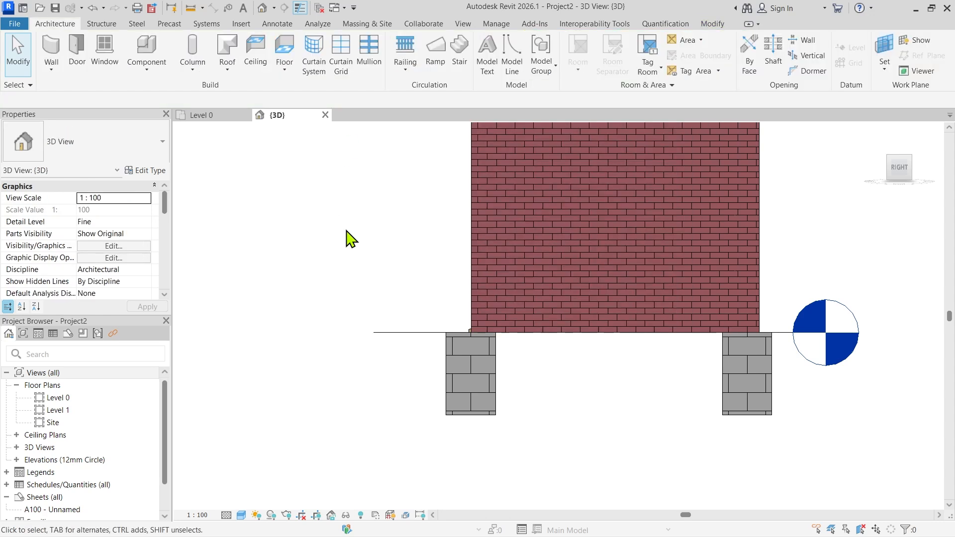
{"action": "left_click", "coordinate": [453, 413]}
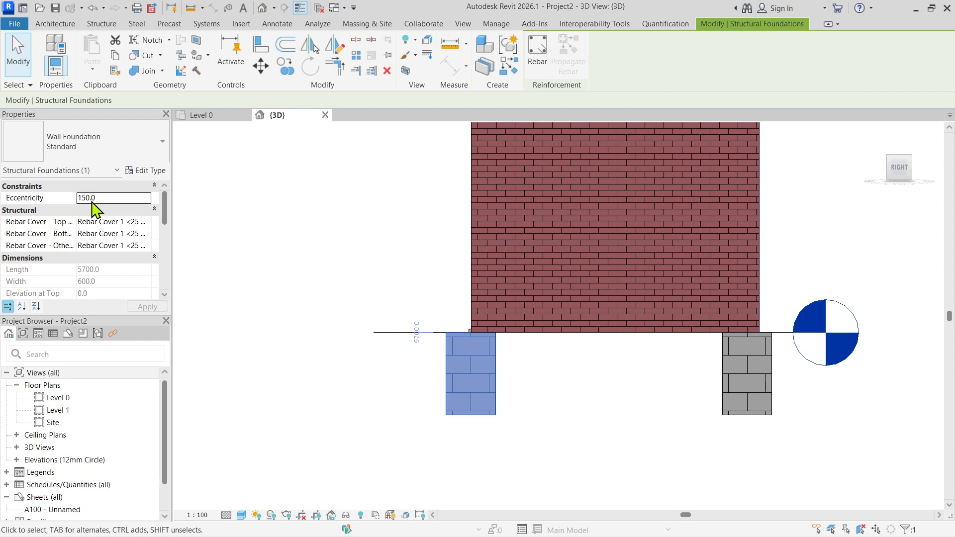
Deselect the front foundation and start placing another structural wall foundation of the Standard type under the brick enclosure's walls
{"action": "left_click", "coordinate": [264, 245]}
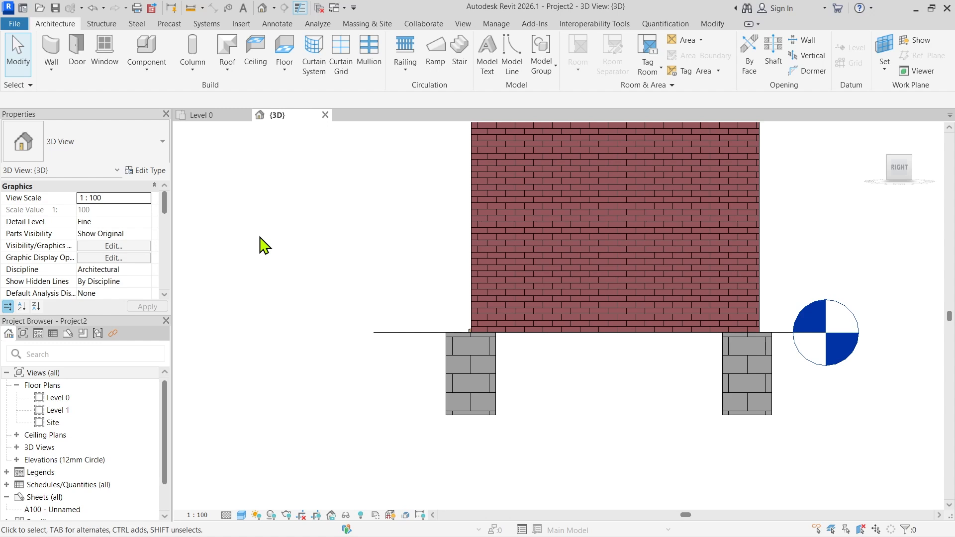
{"action": "middle_click_drag", "start_coordinate": [320, 258], "coordinate": [417, 312], "text": "shift"}
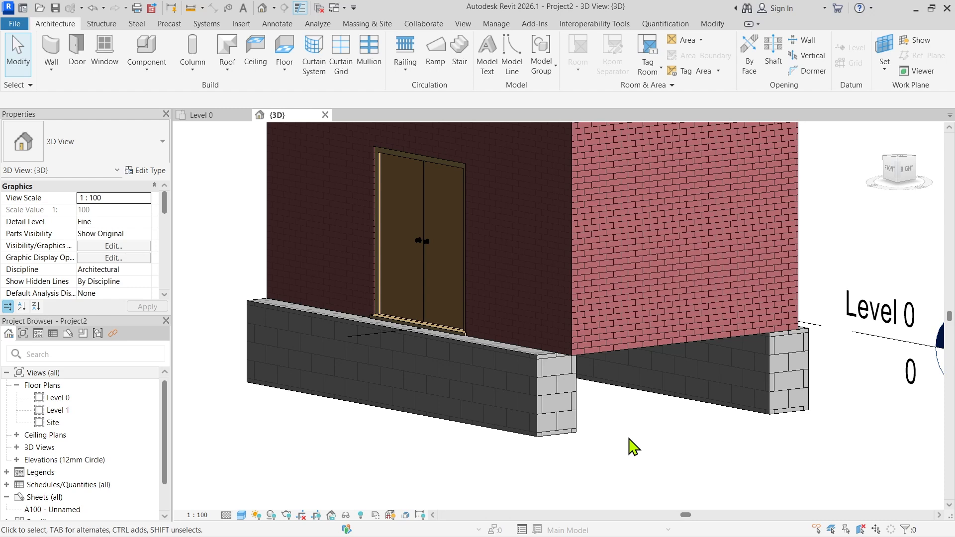
{"action": "middle_click_drag", "start_coordinate": [630, 446], "coordinate": [630, 348]}
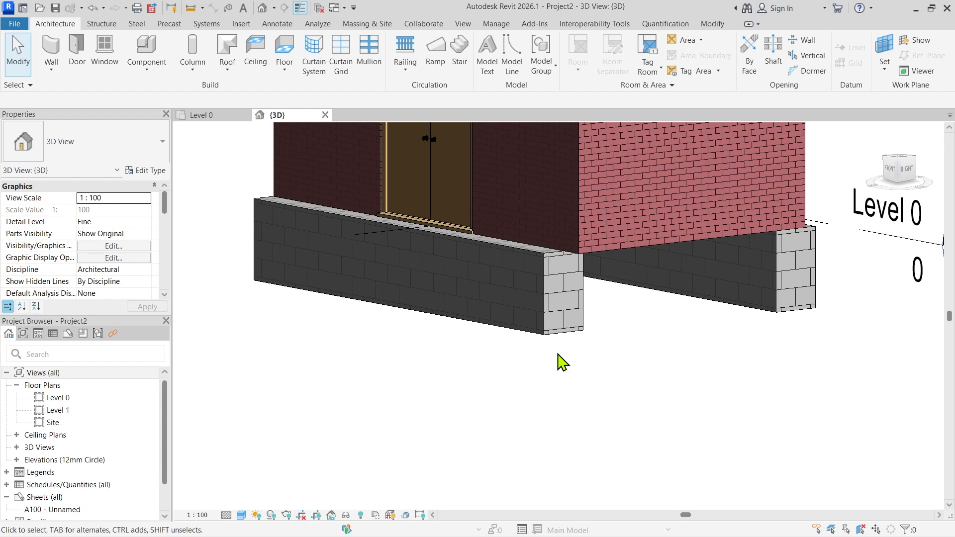
{"action": "left_click", "coordinate": [109, 28]}
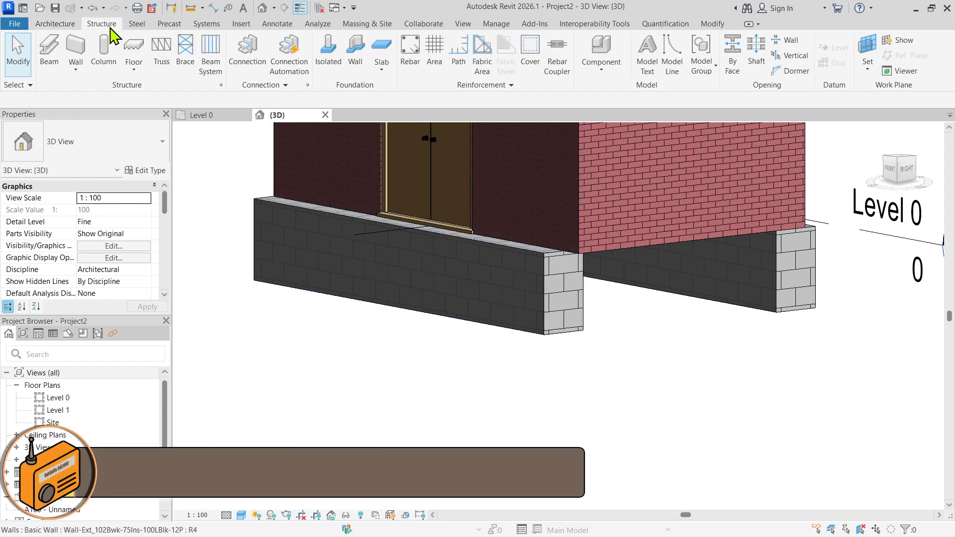
{"action": "left_click", "coordinate": [355, 50]}
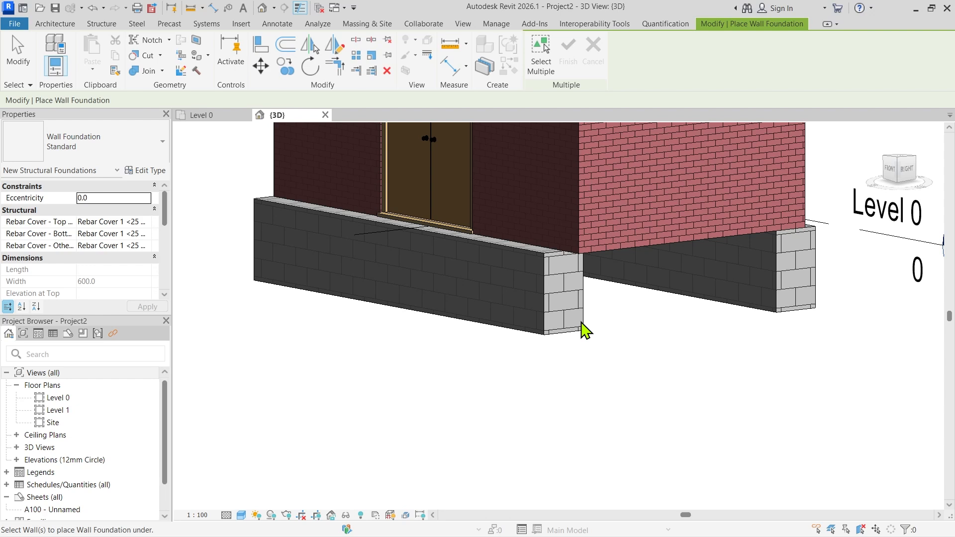
{"action": "scroll", "coordinate": [584, 331], "scroll_direction": "down", "scroll_amount": 3}
{"action": "middle_click_drag", "start_coordinate": [658, 405], "coordinate": [689, 337], "text": "shift"}
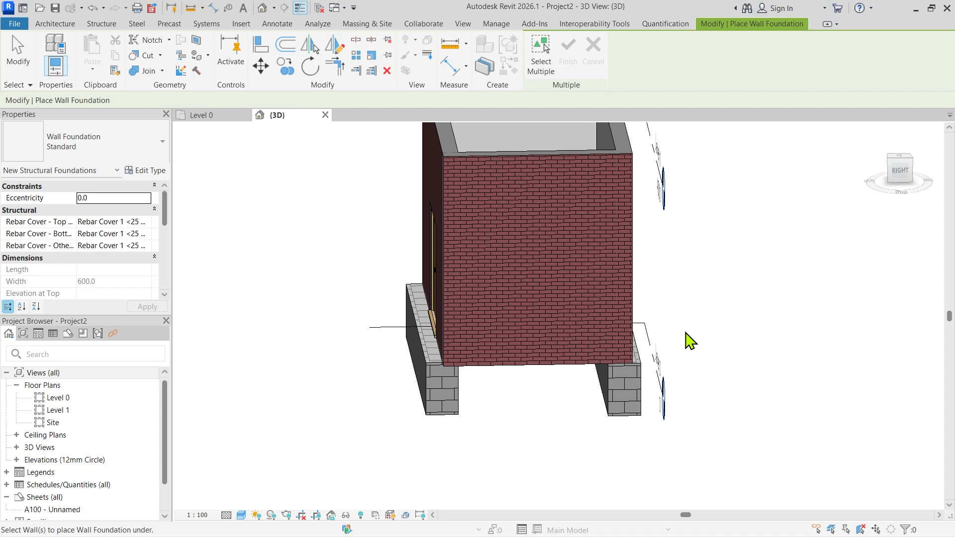